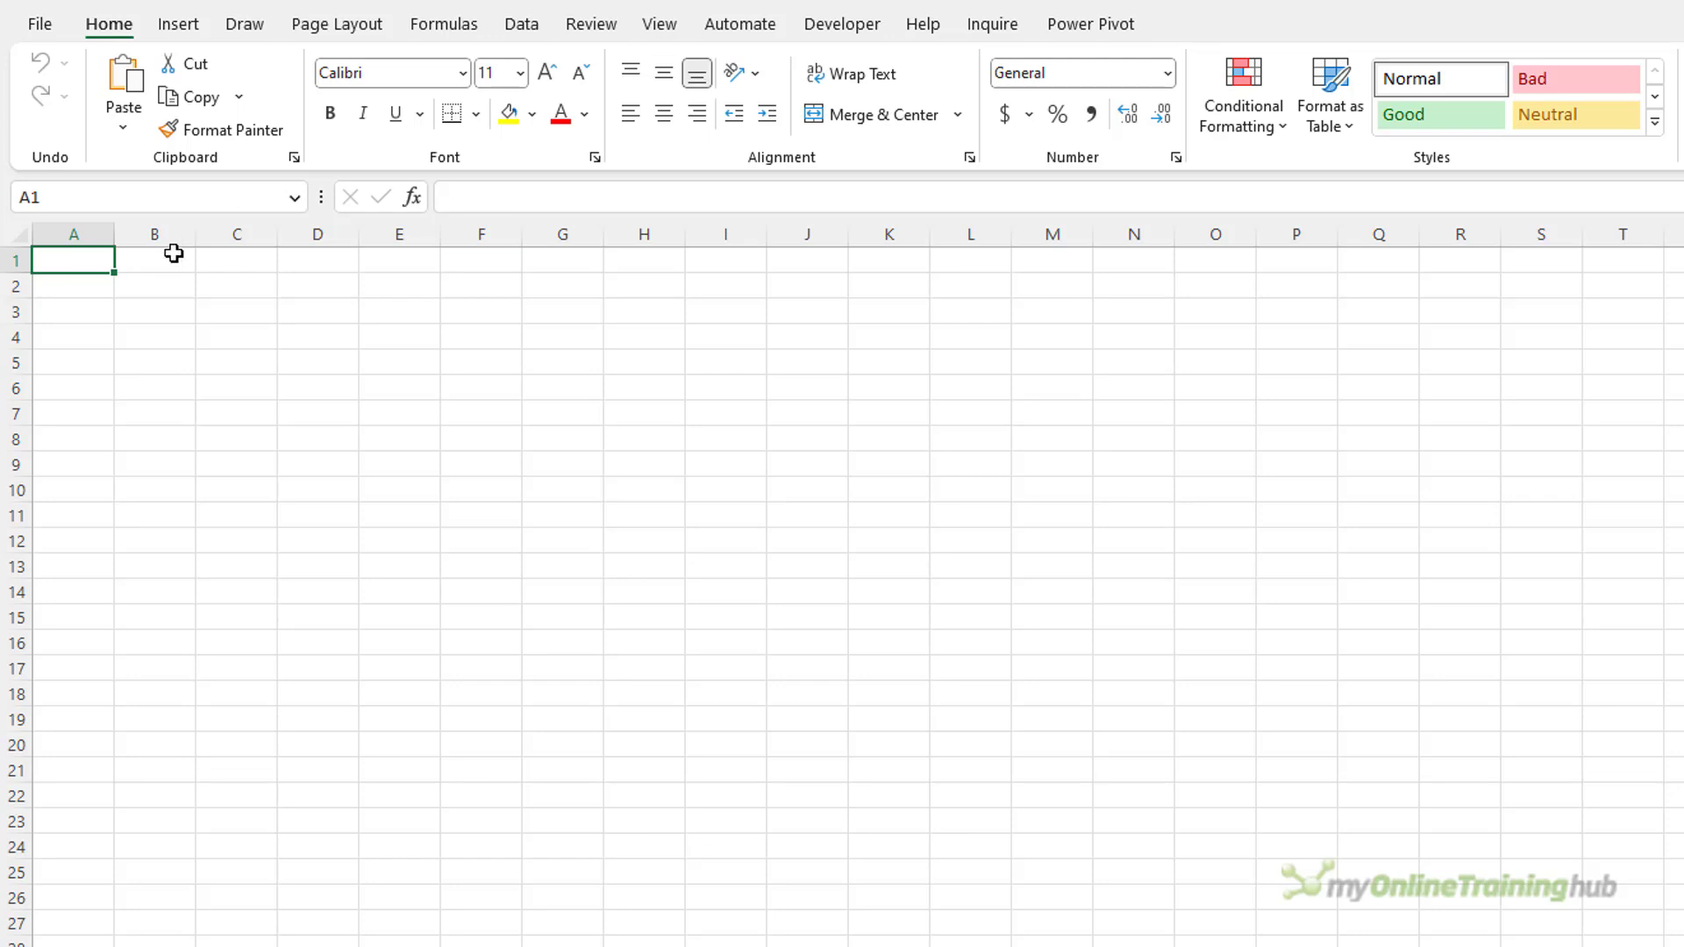
- Browse the Business and Planners and Trackers template categories on the New page
{"action": "left_click", "coordinate": [36, 26]}
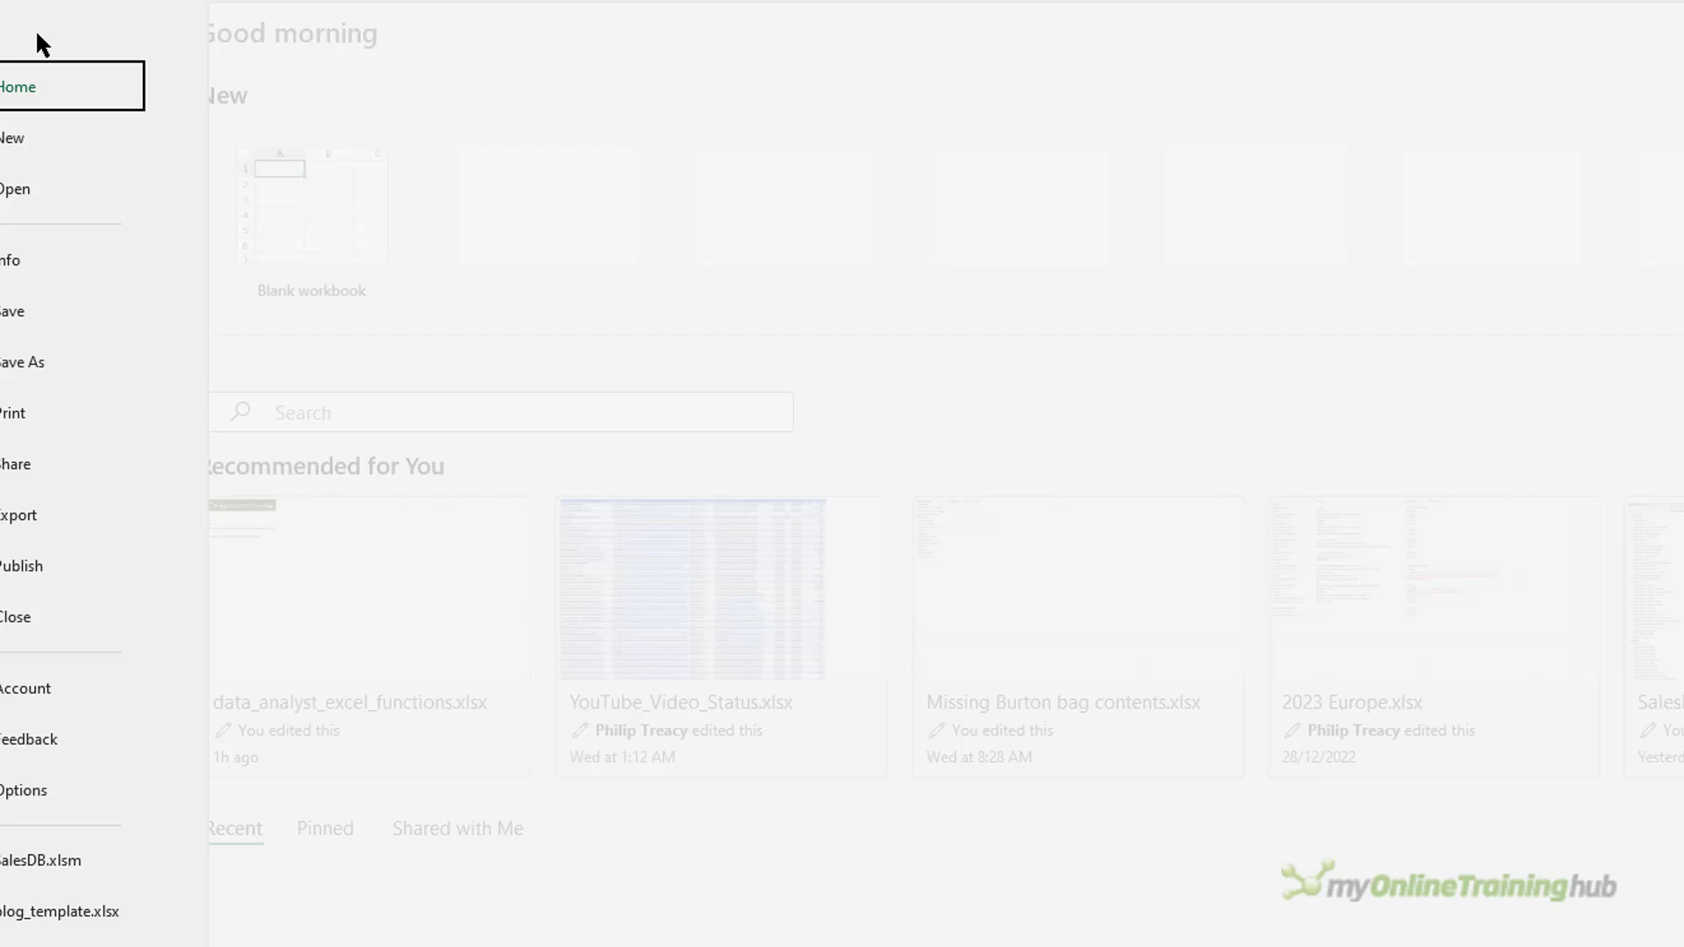
{"action": "left_click", "coordinate": [100, 132]}
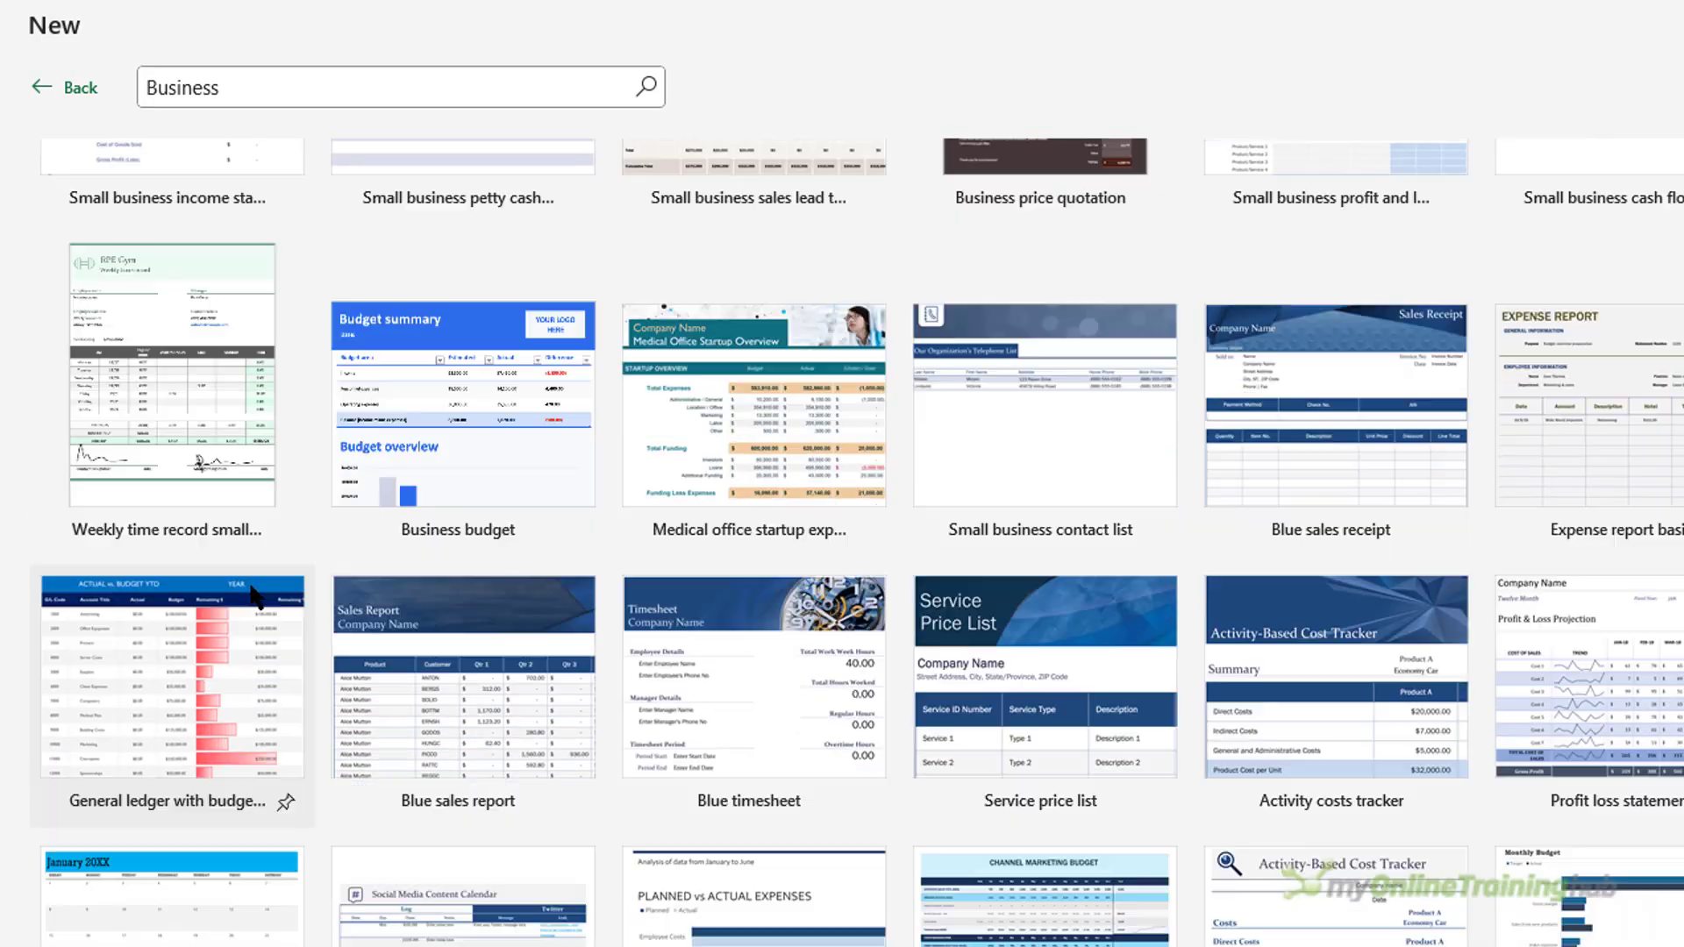
{"action": "scroll", "coordinate": [250, 580], "scroll_direction": "up", "scroll_amount": 8}
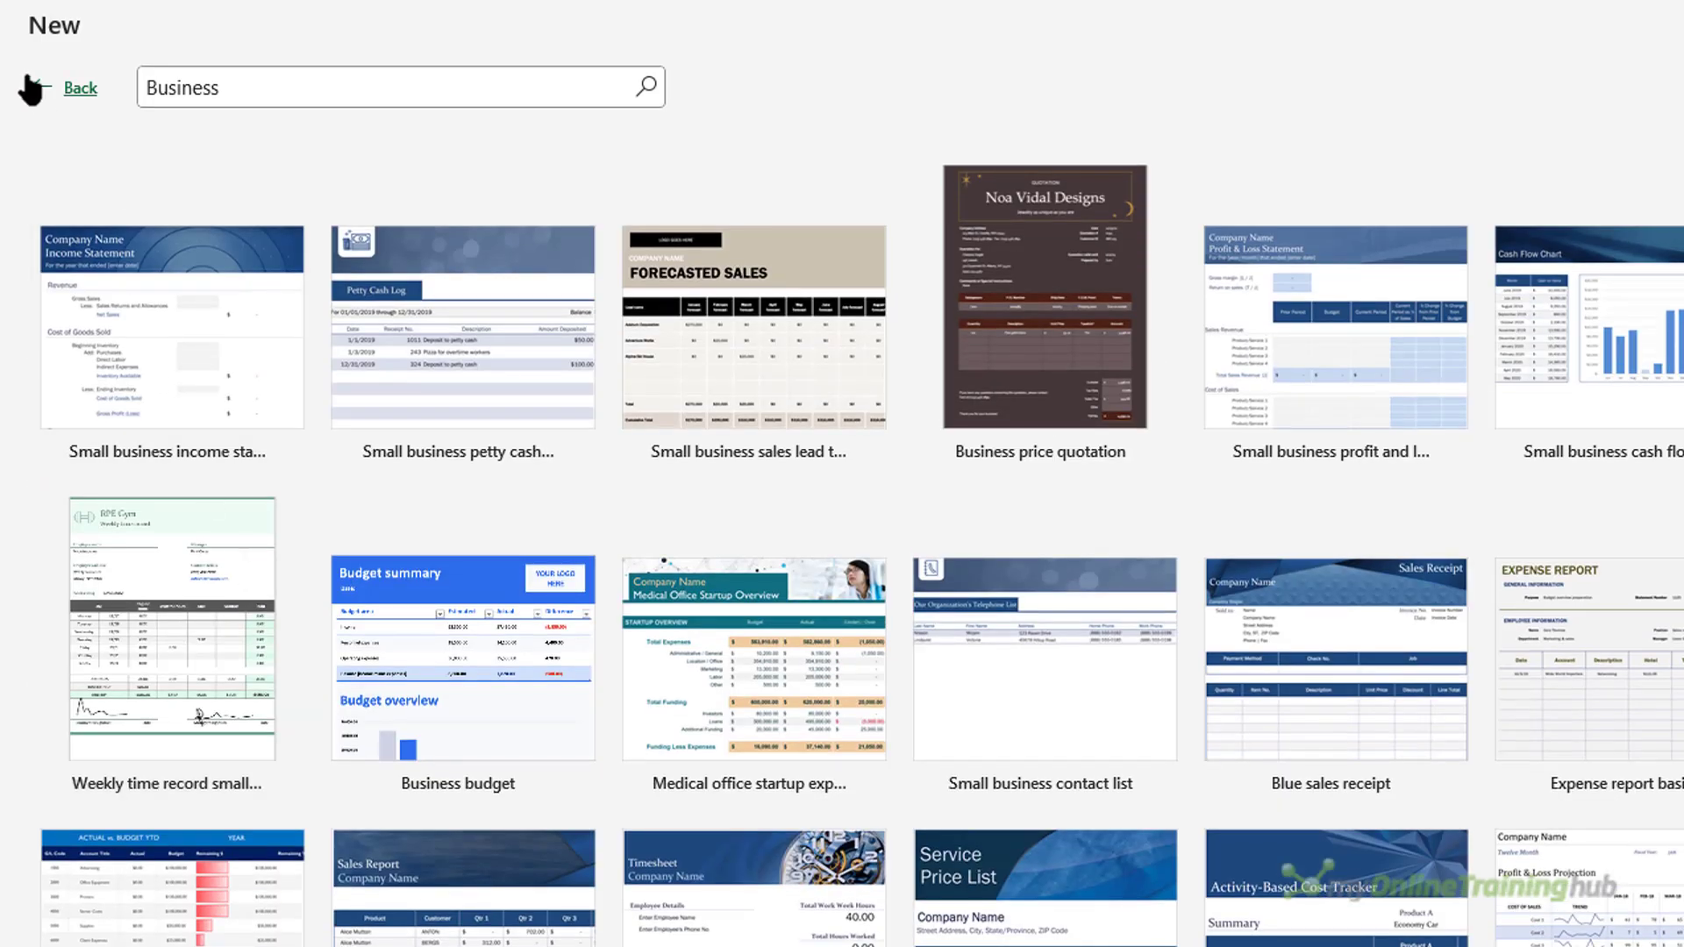
{"action": "left_click", "coordinate": [39, 87]}
{"action": "left_click", "coordinate": [438, 577]}
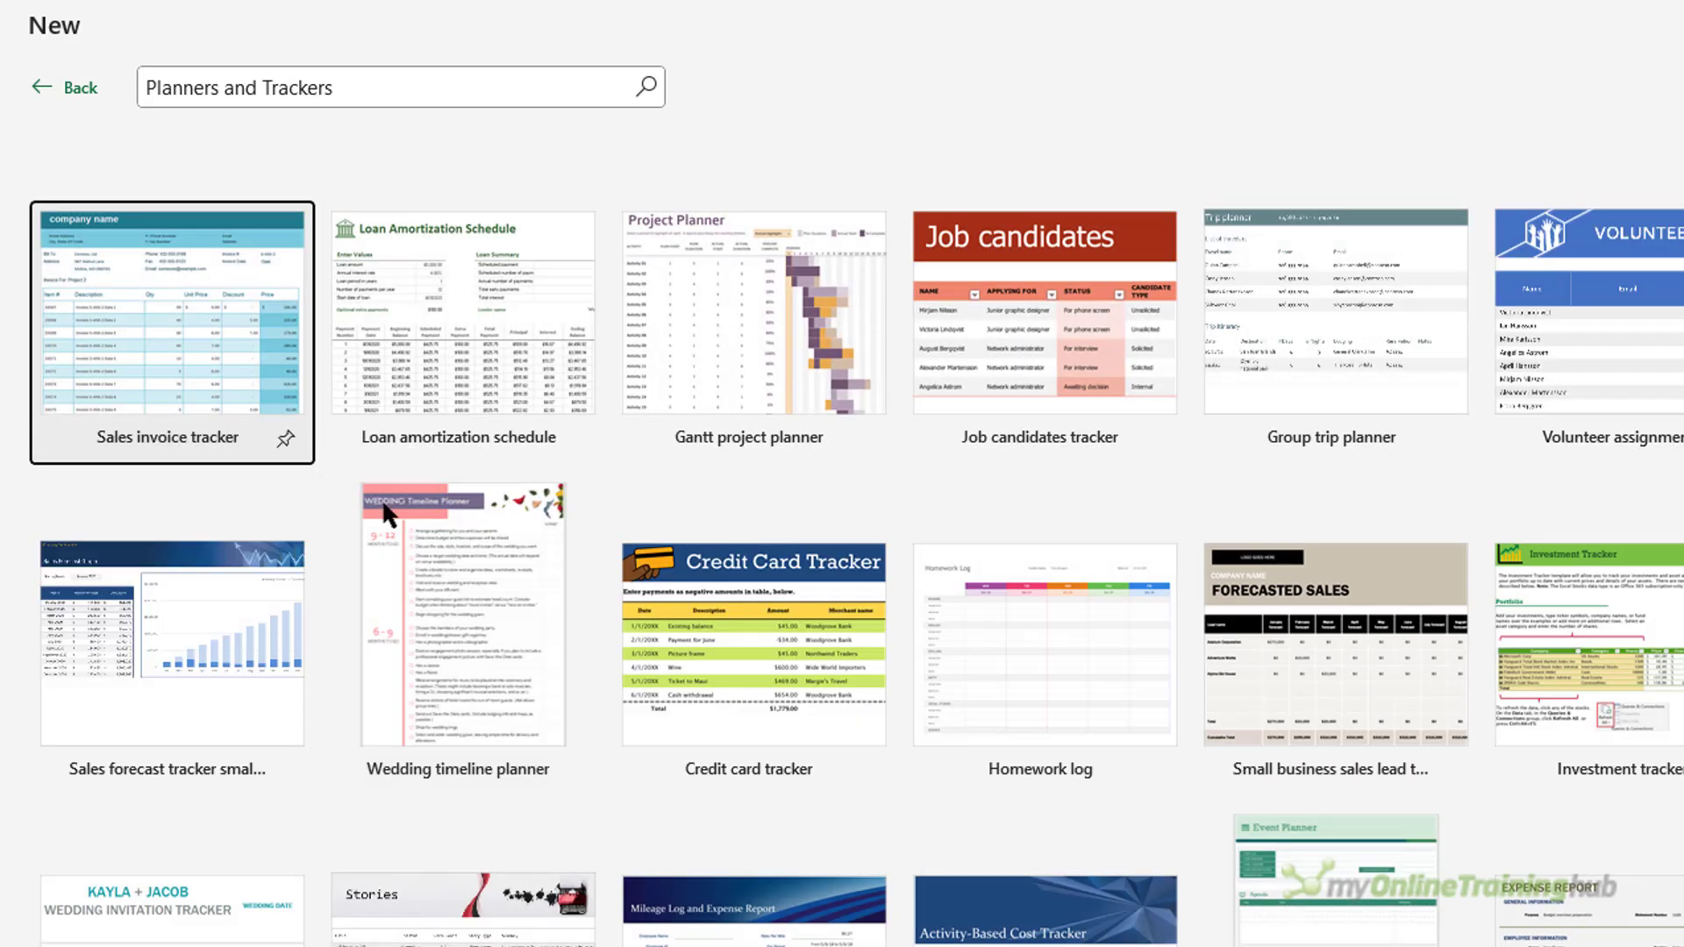
{"action": "left_click", "coordinate": [55, 90]}
- Search the online templates for 'tracker'
{"action": "left_click", "coordinate": [538, 545]}
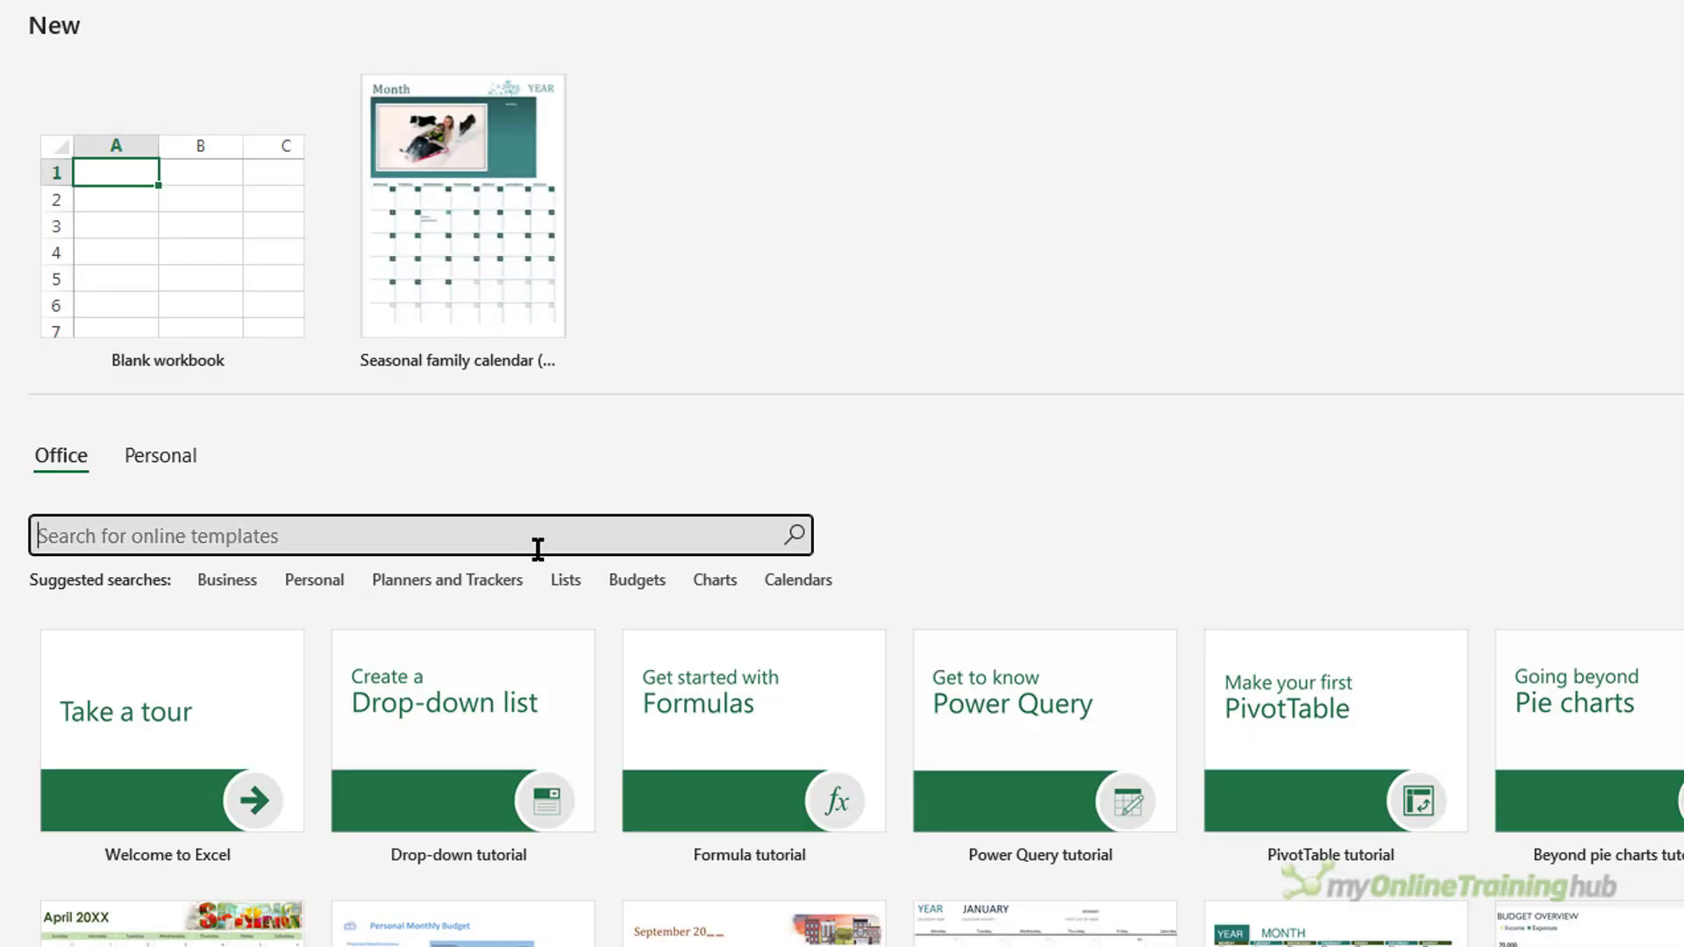
{"action": "type", "text": "tracker"}
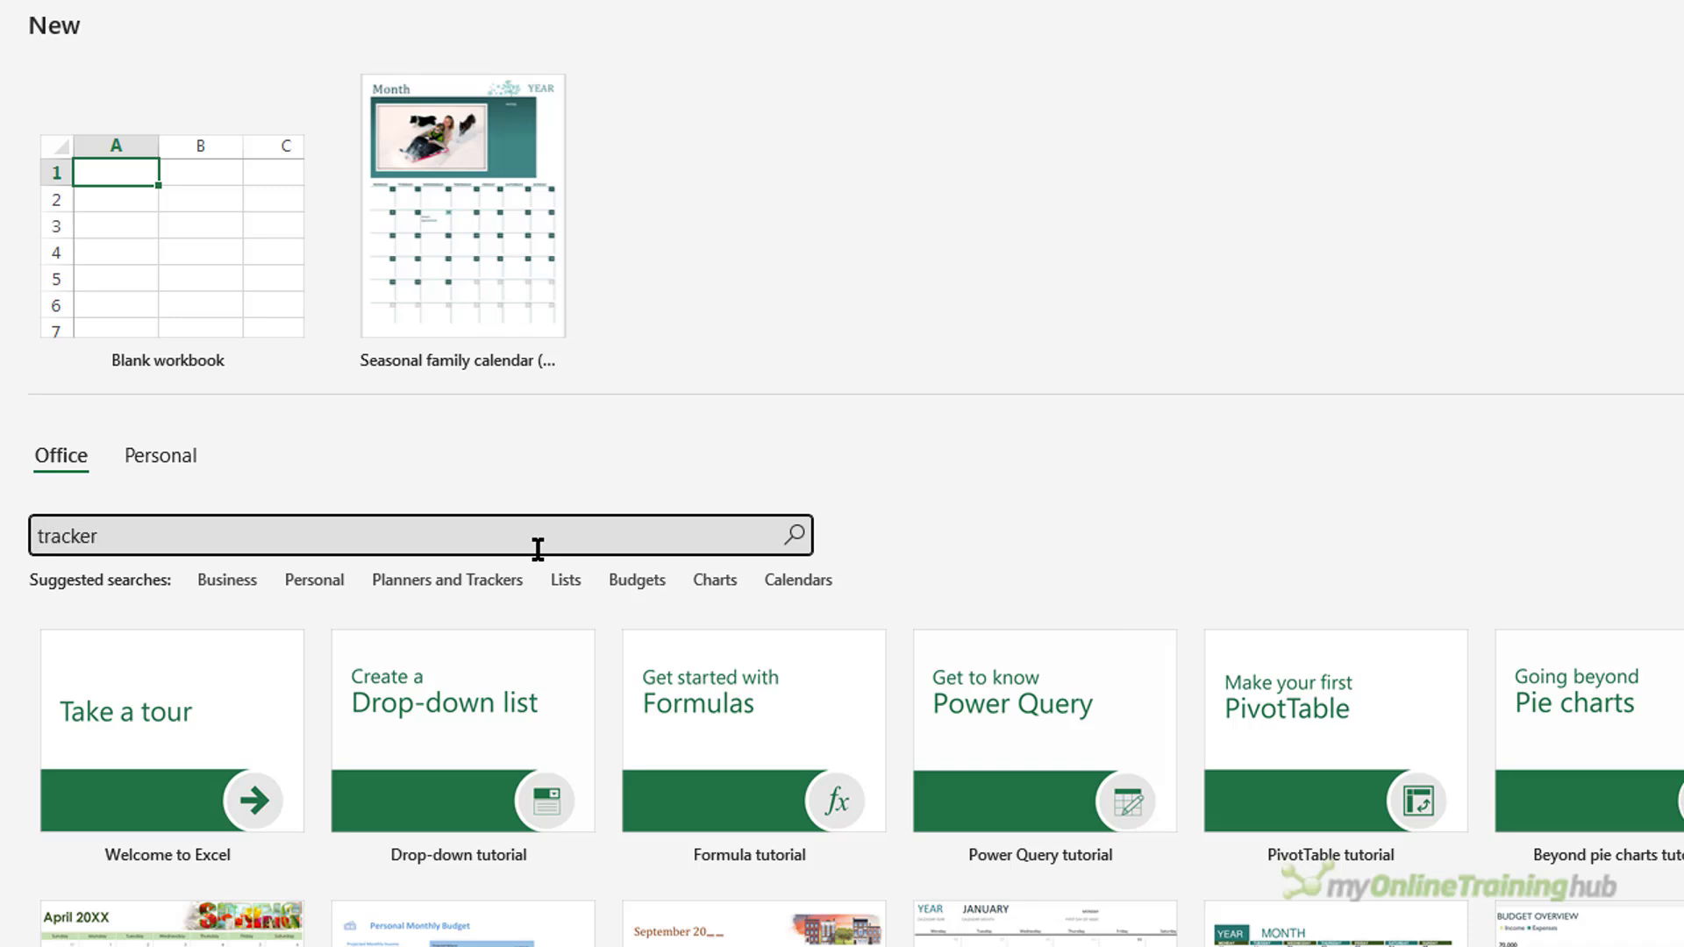
{"action": "key", "text": "Return"}
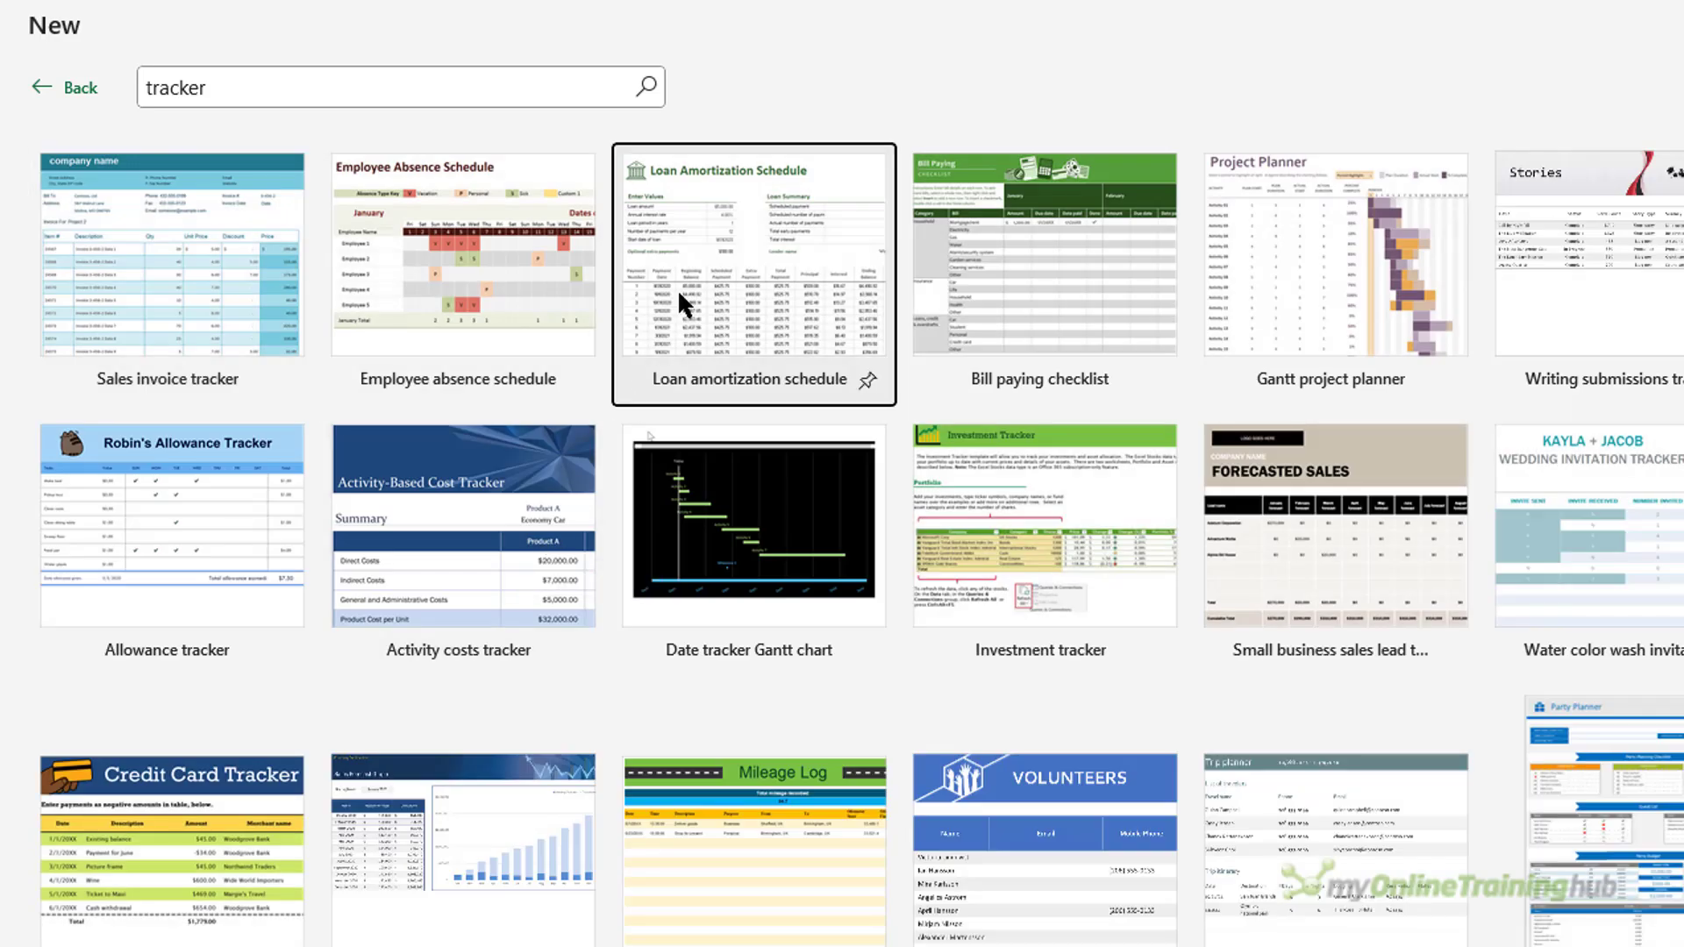
- Preview Loan amortization schedule and neighbouring templates like Bill paying checklist, then create a Loan amortization schedule workbook
{"action": "left_click", "coordinate": [677, 288]}
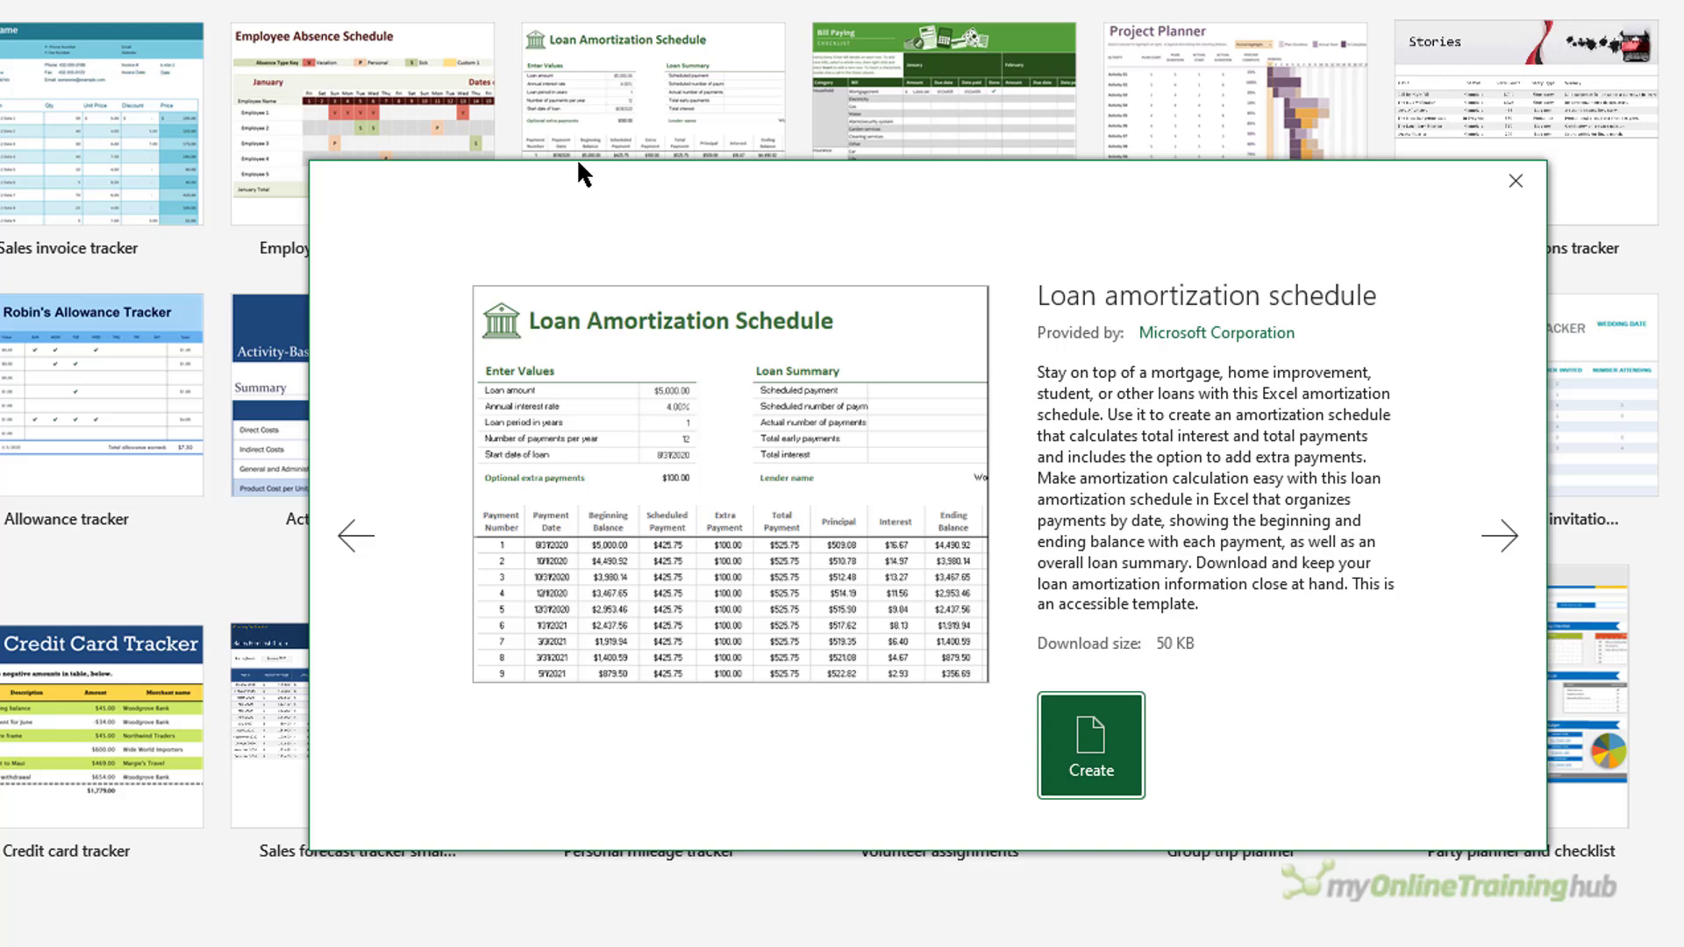
{"action": "left_click", "coordinate": [1499, 537]}
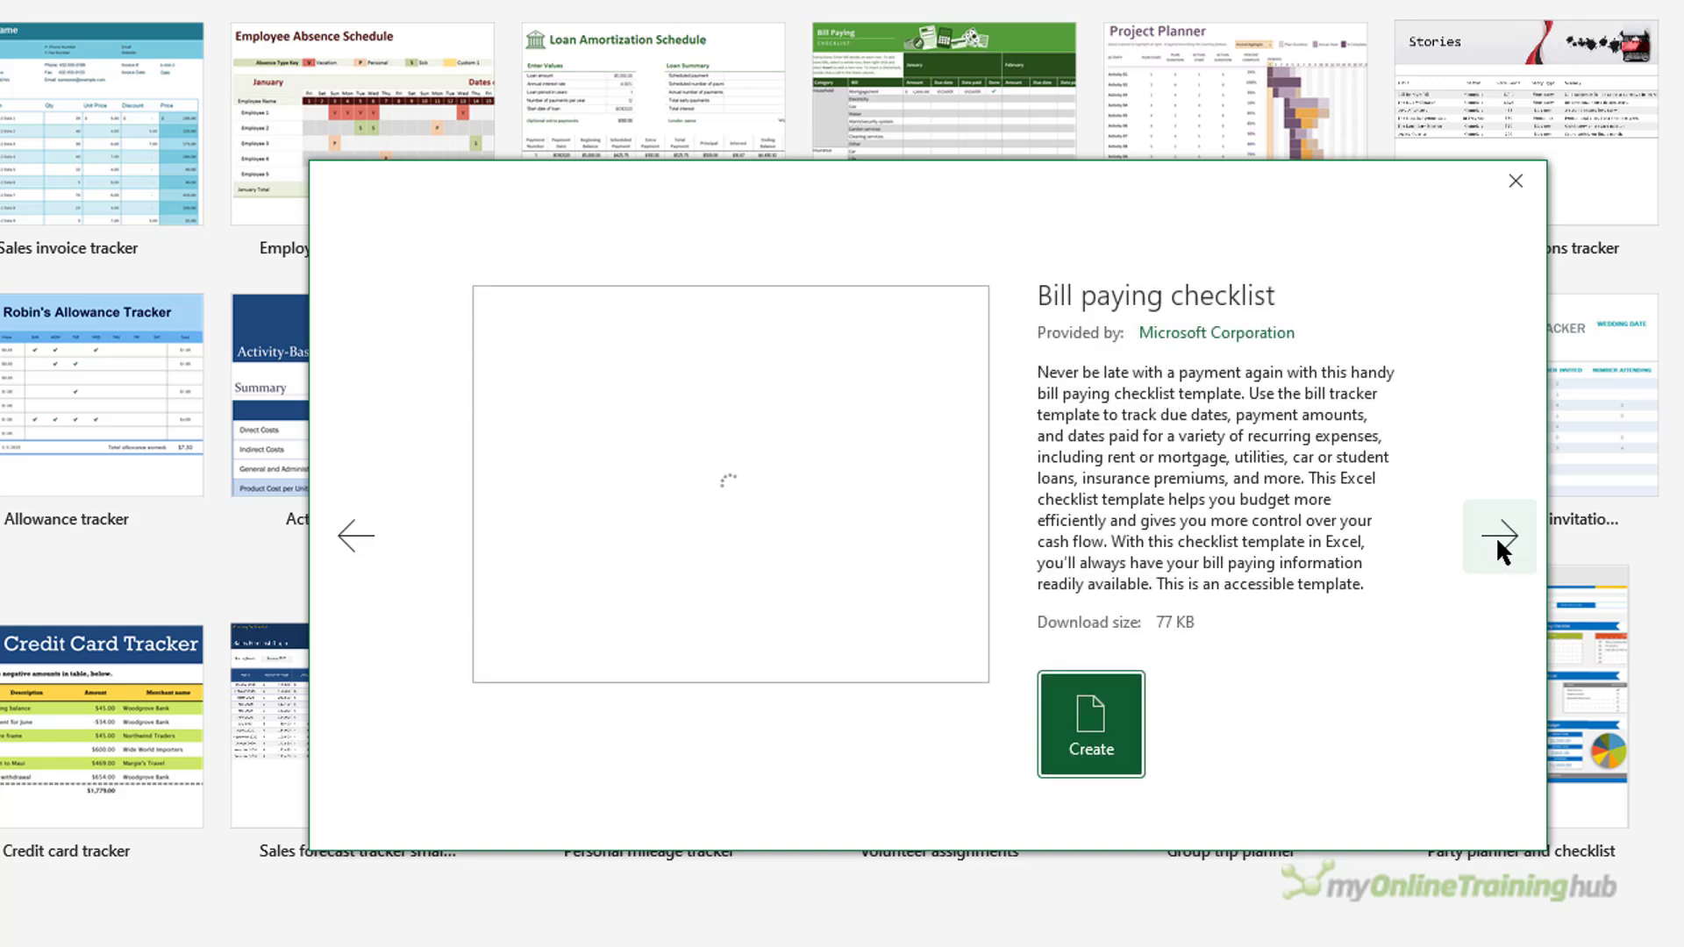
{"action": "left_click", "coordinate": [1497, 535]}
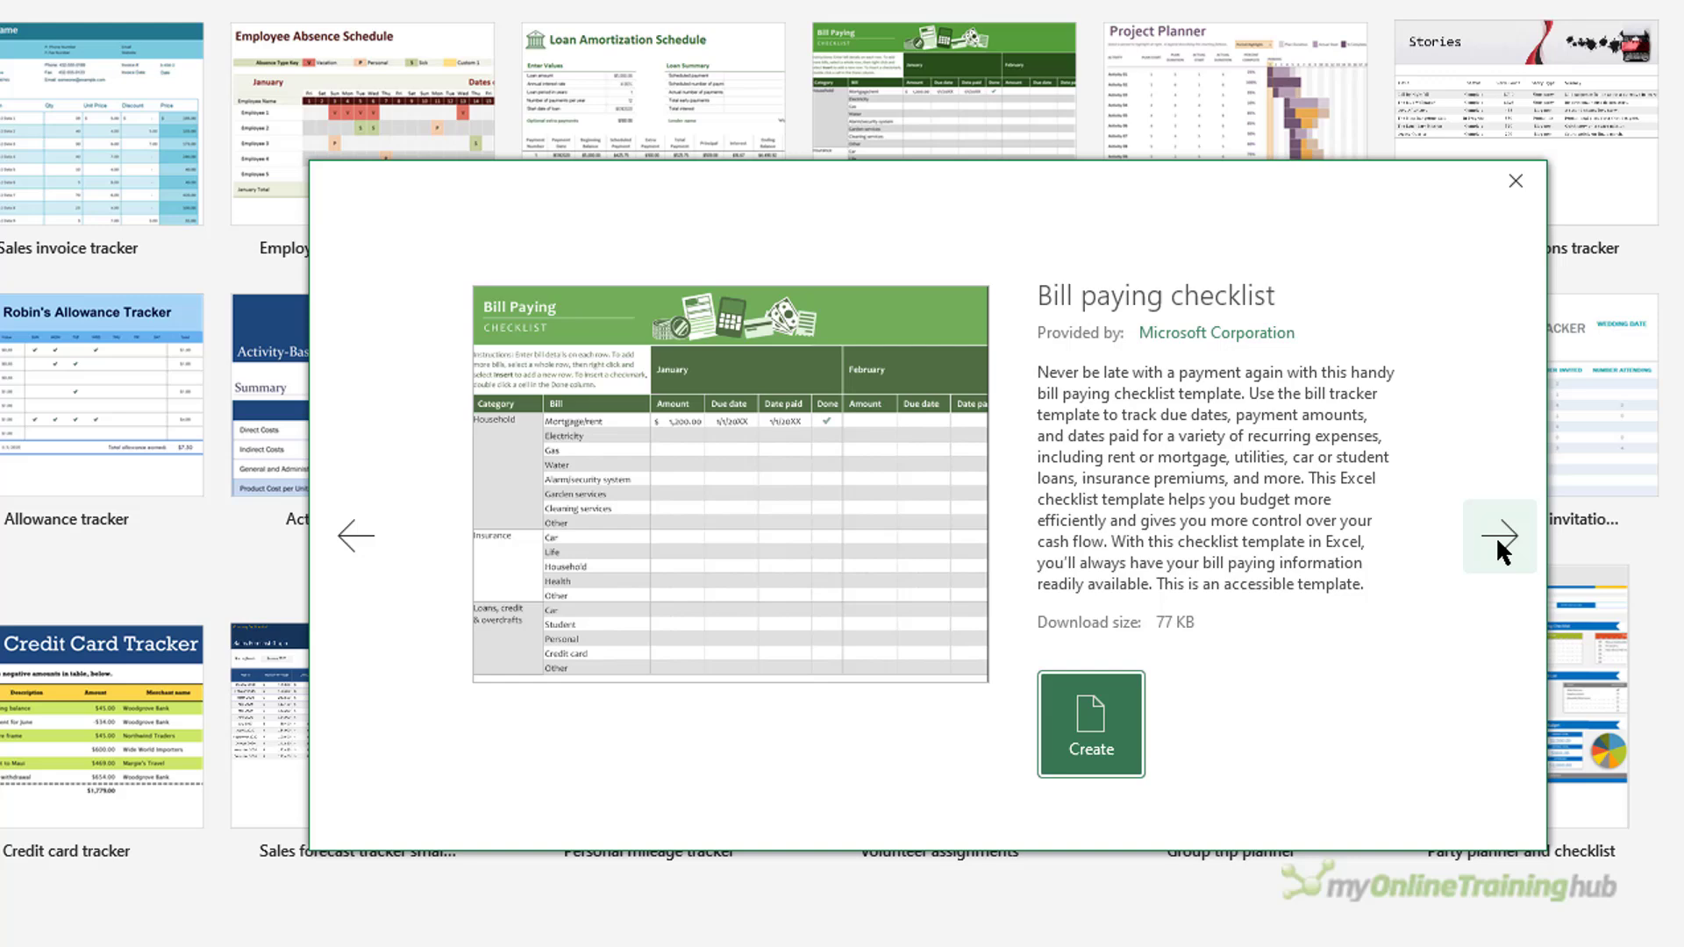
{"action": "left_click", "coordinate": [335, 535]}
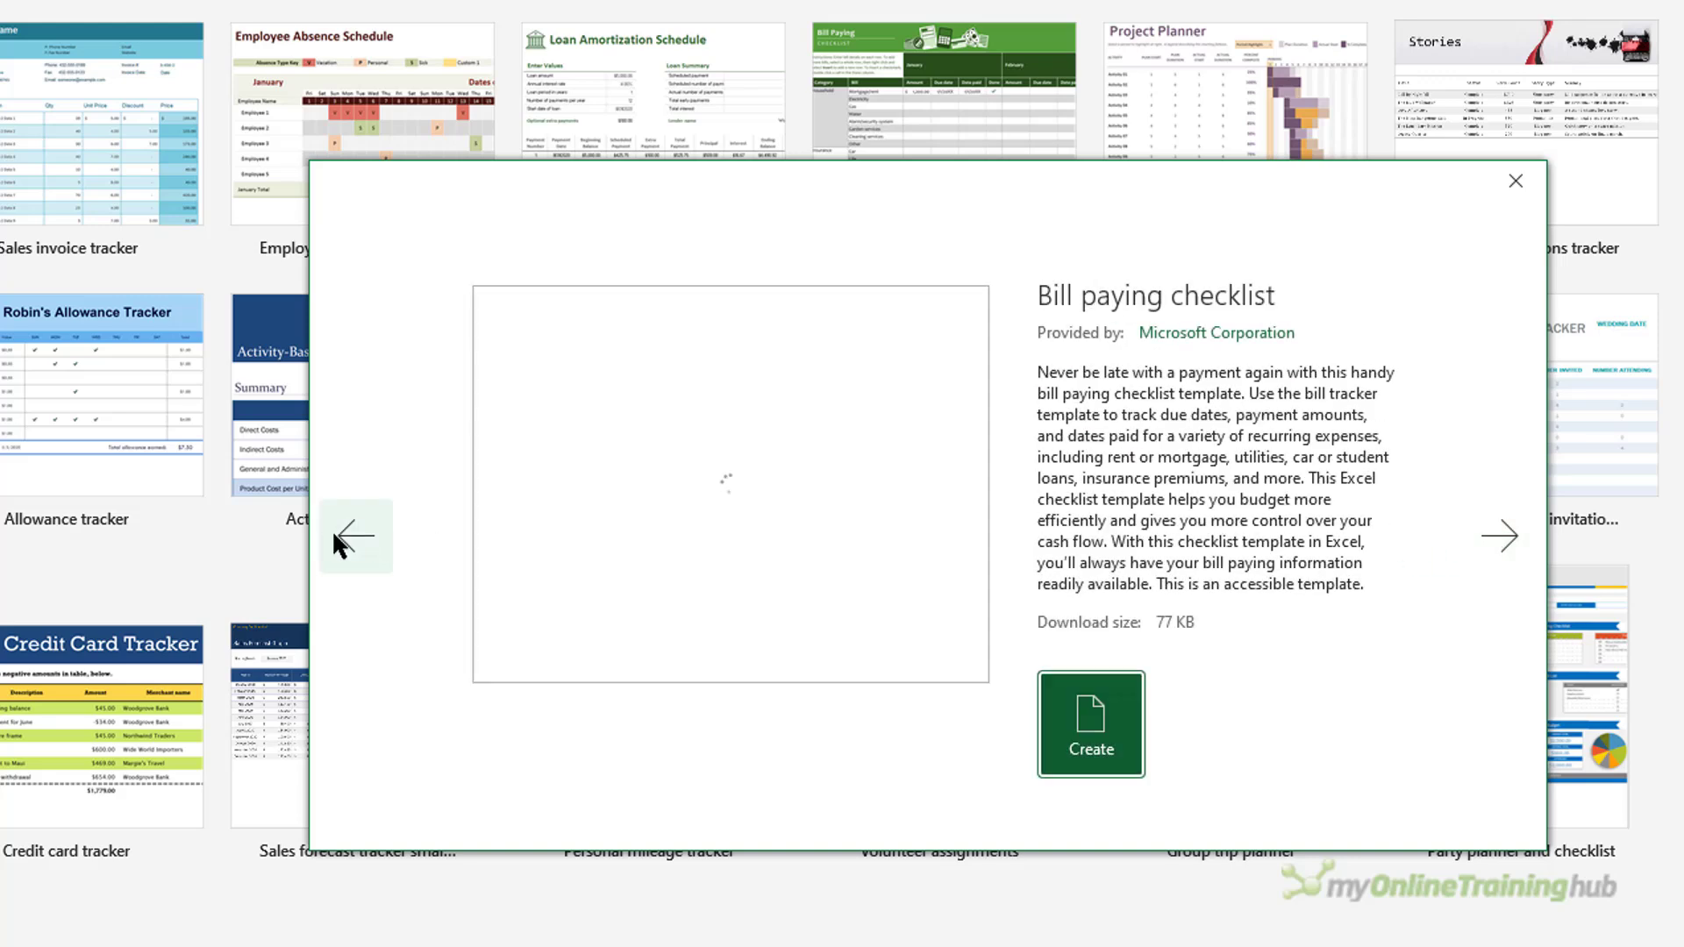
{"action": "left_click", "coordinate": [334, 535]}
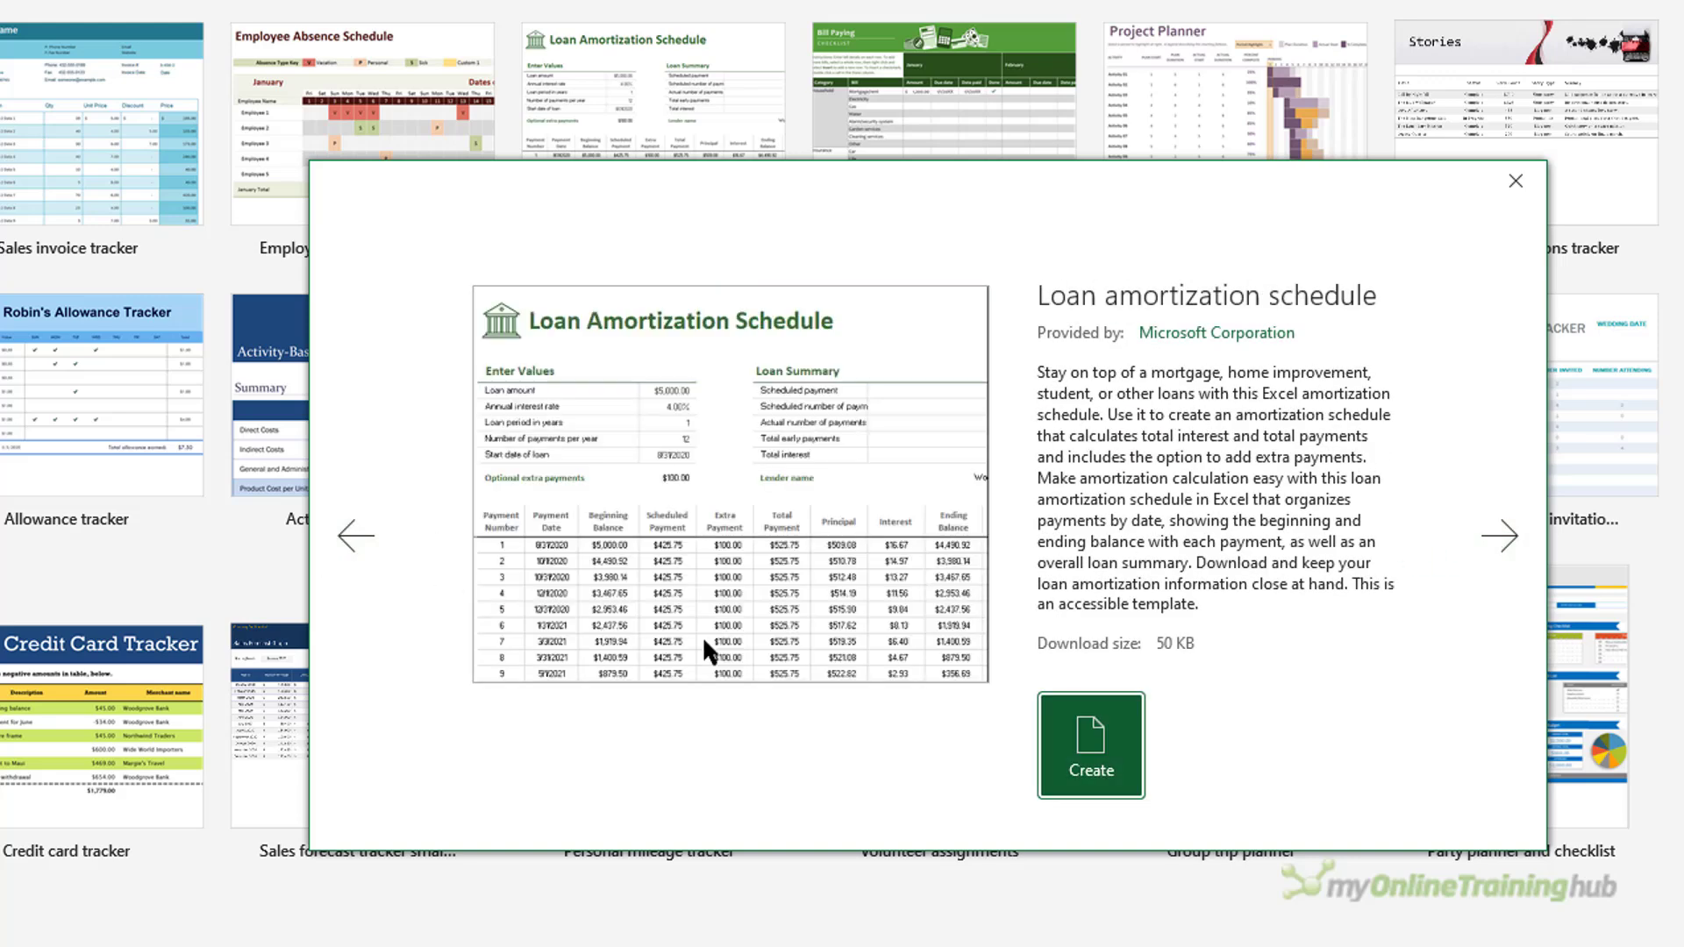
{"action": "left_click", "coordinate": [1077, 751]}
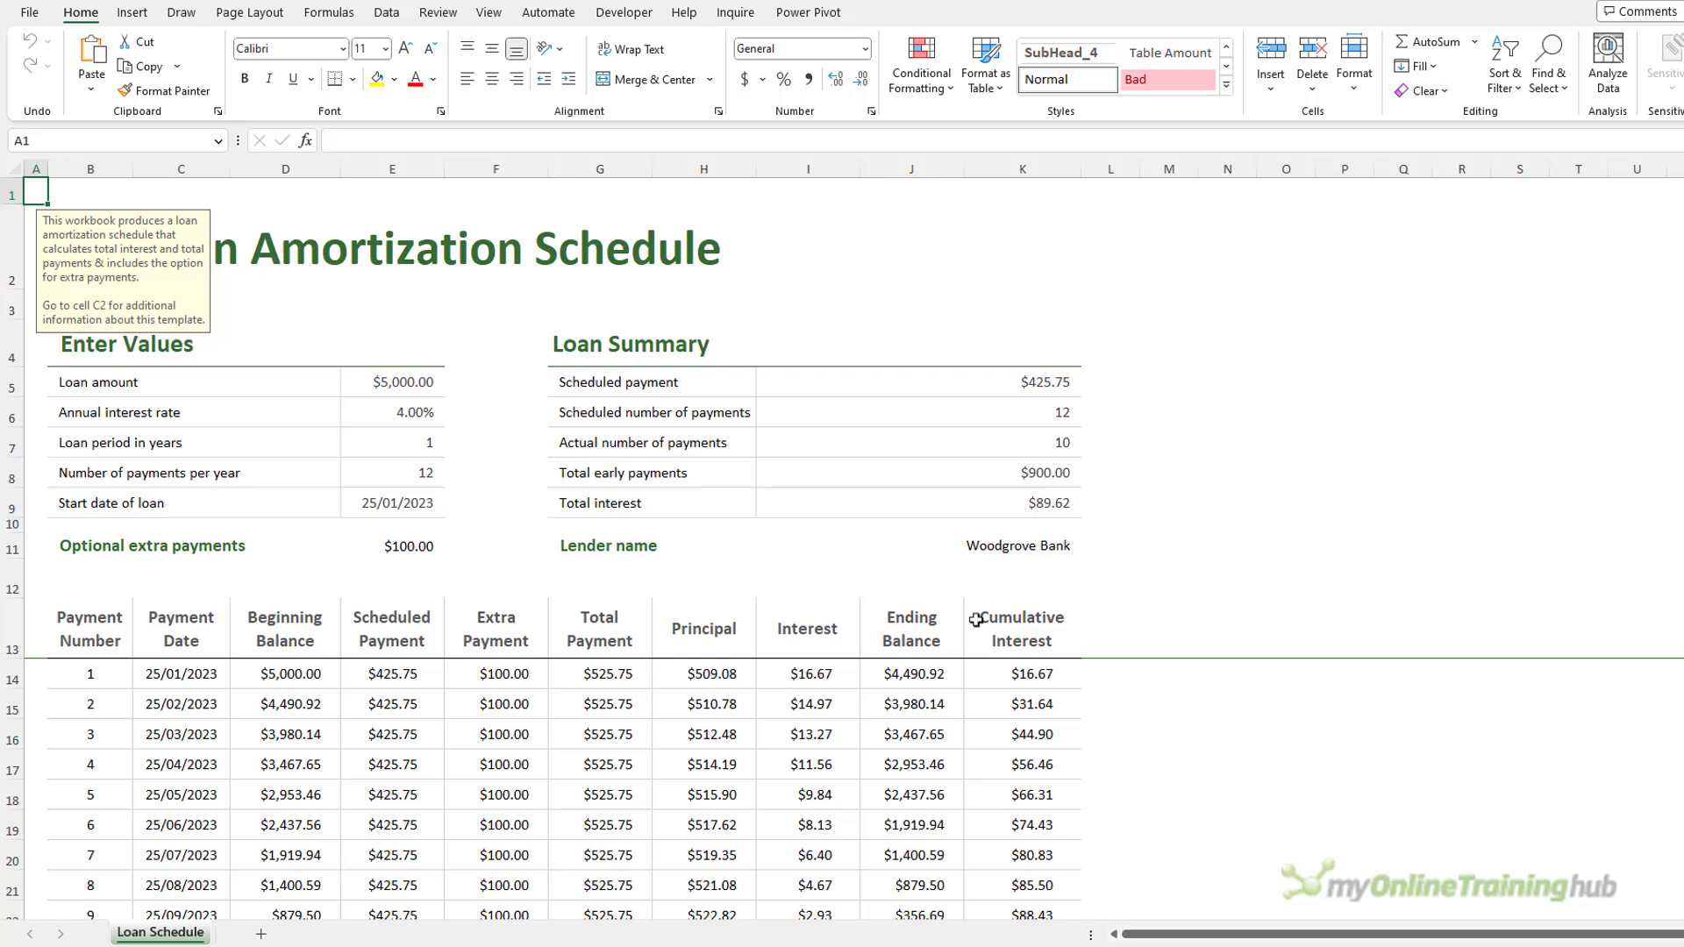
- Enter a loan amount of 10000 in E5 and inspect the D14 Beginning Balance formula
{"action": "left_click", "coordinate": [370, 386]}
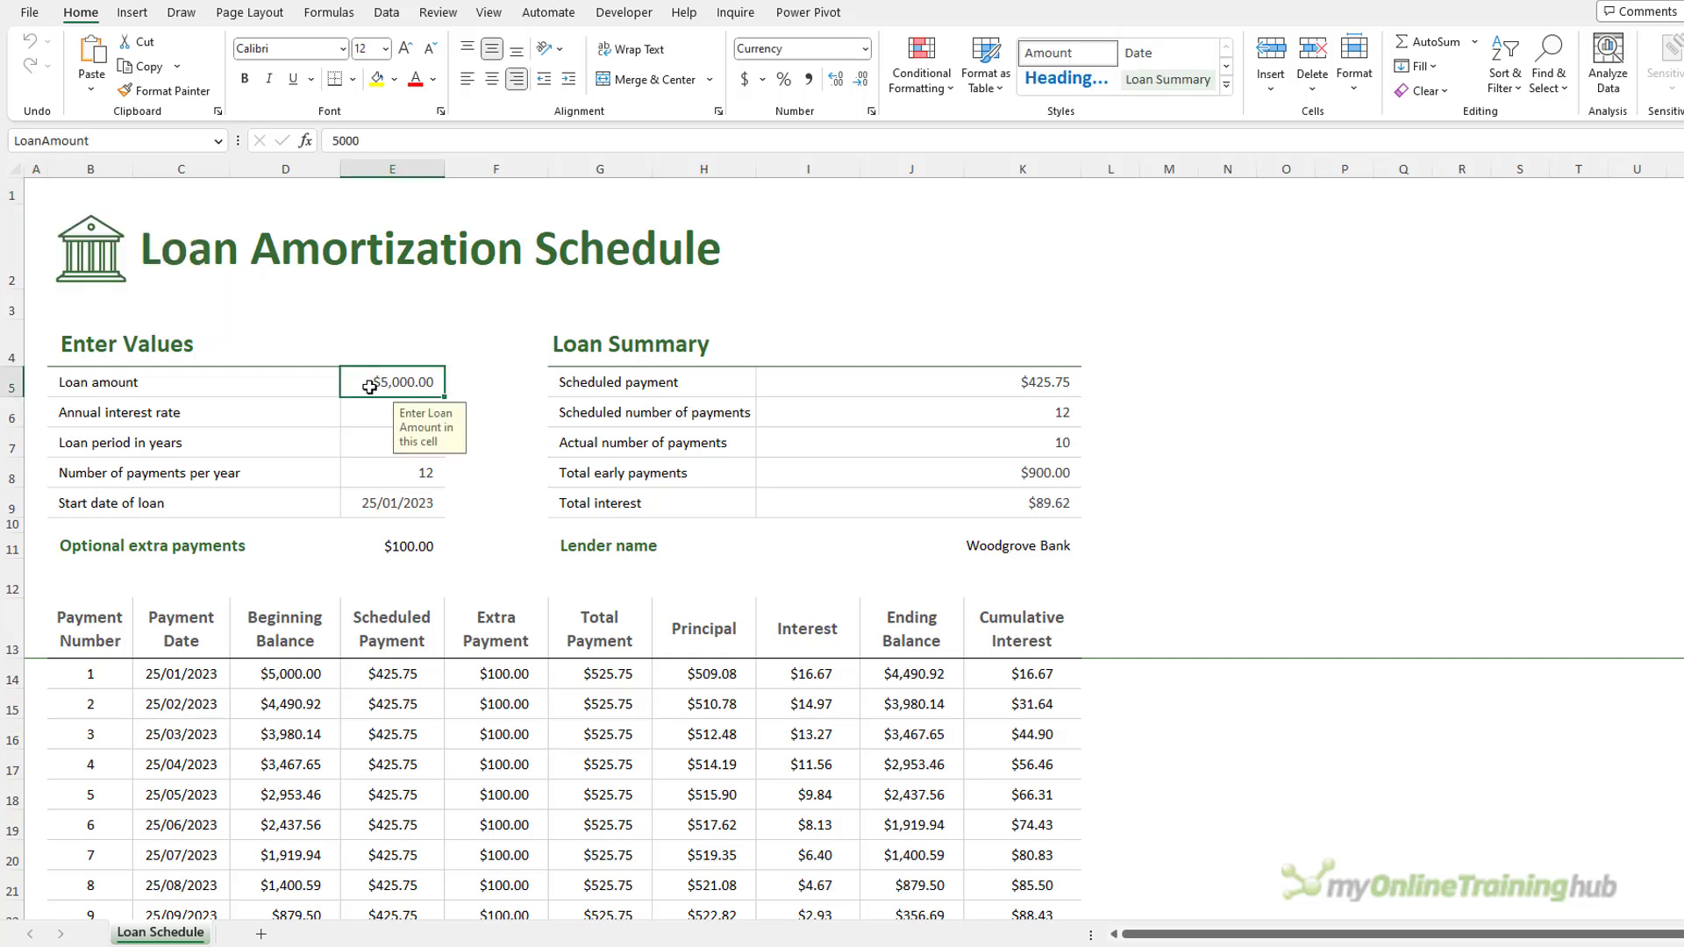
{"action": "type", "text": "10000"}
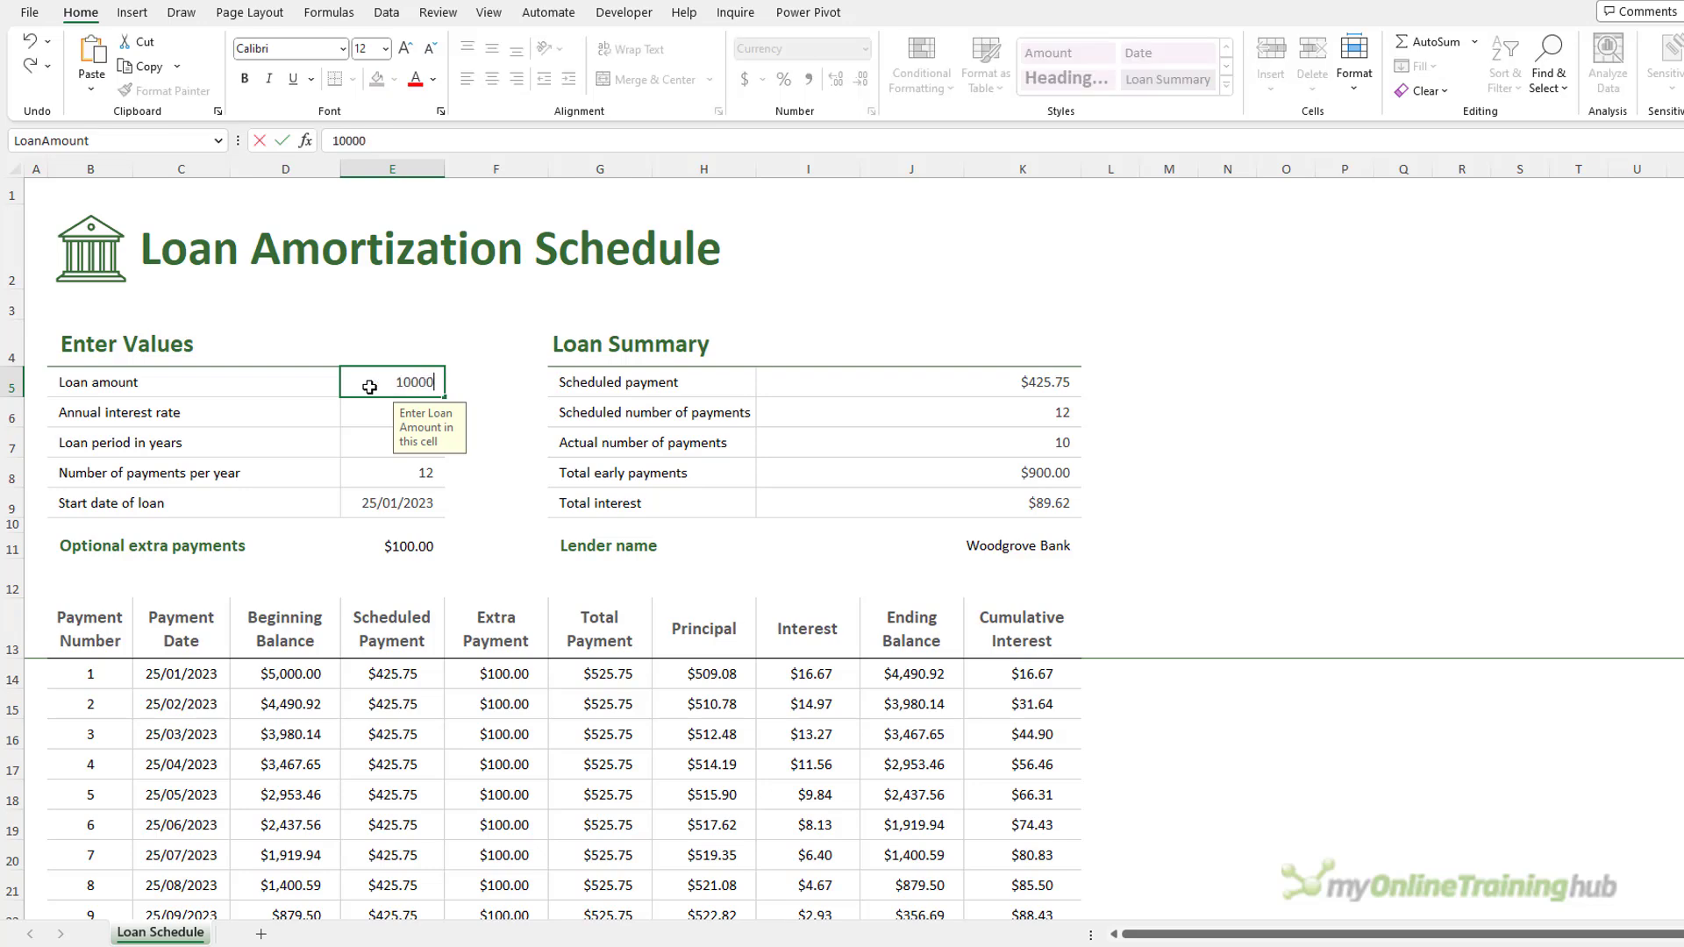
{"action": "key", "text": "Return"}
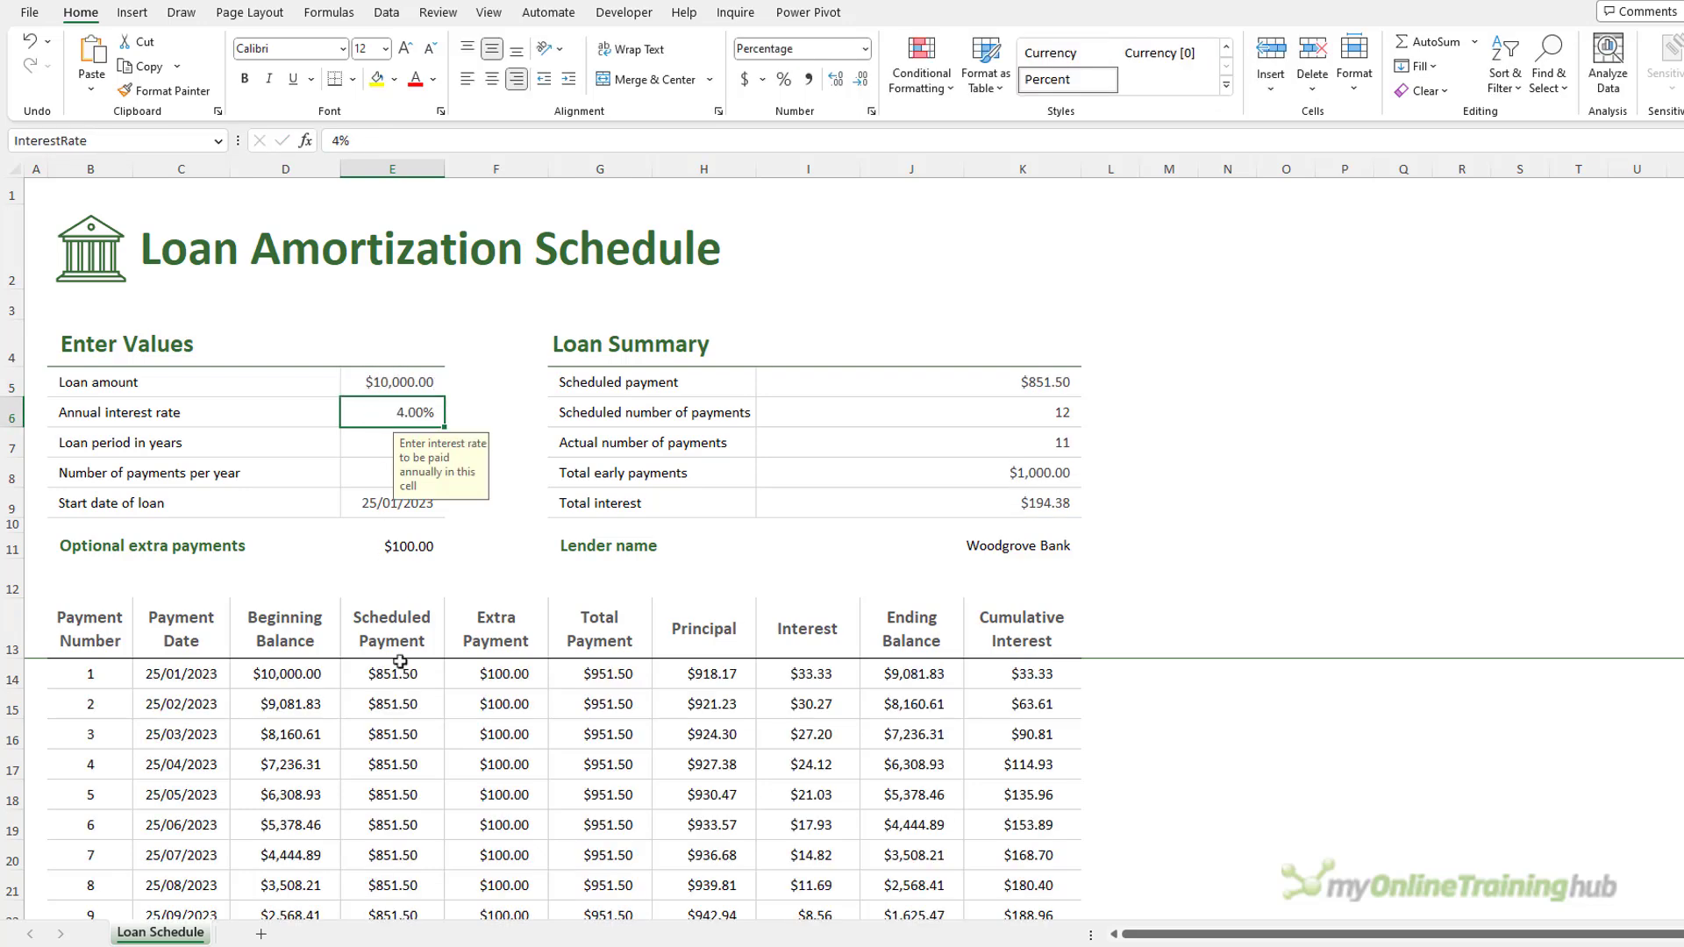
{"action": "left_click", "coordinate": [402, 675]}
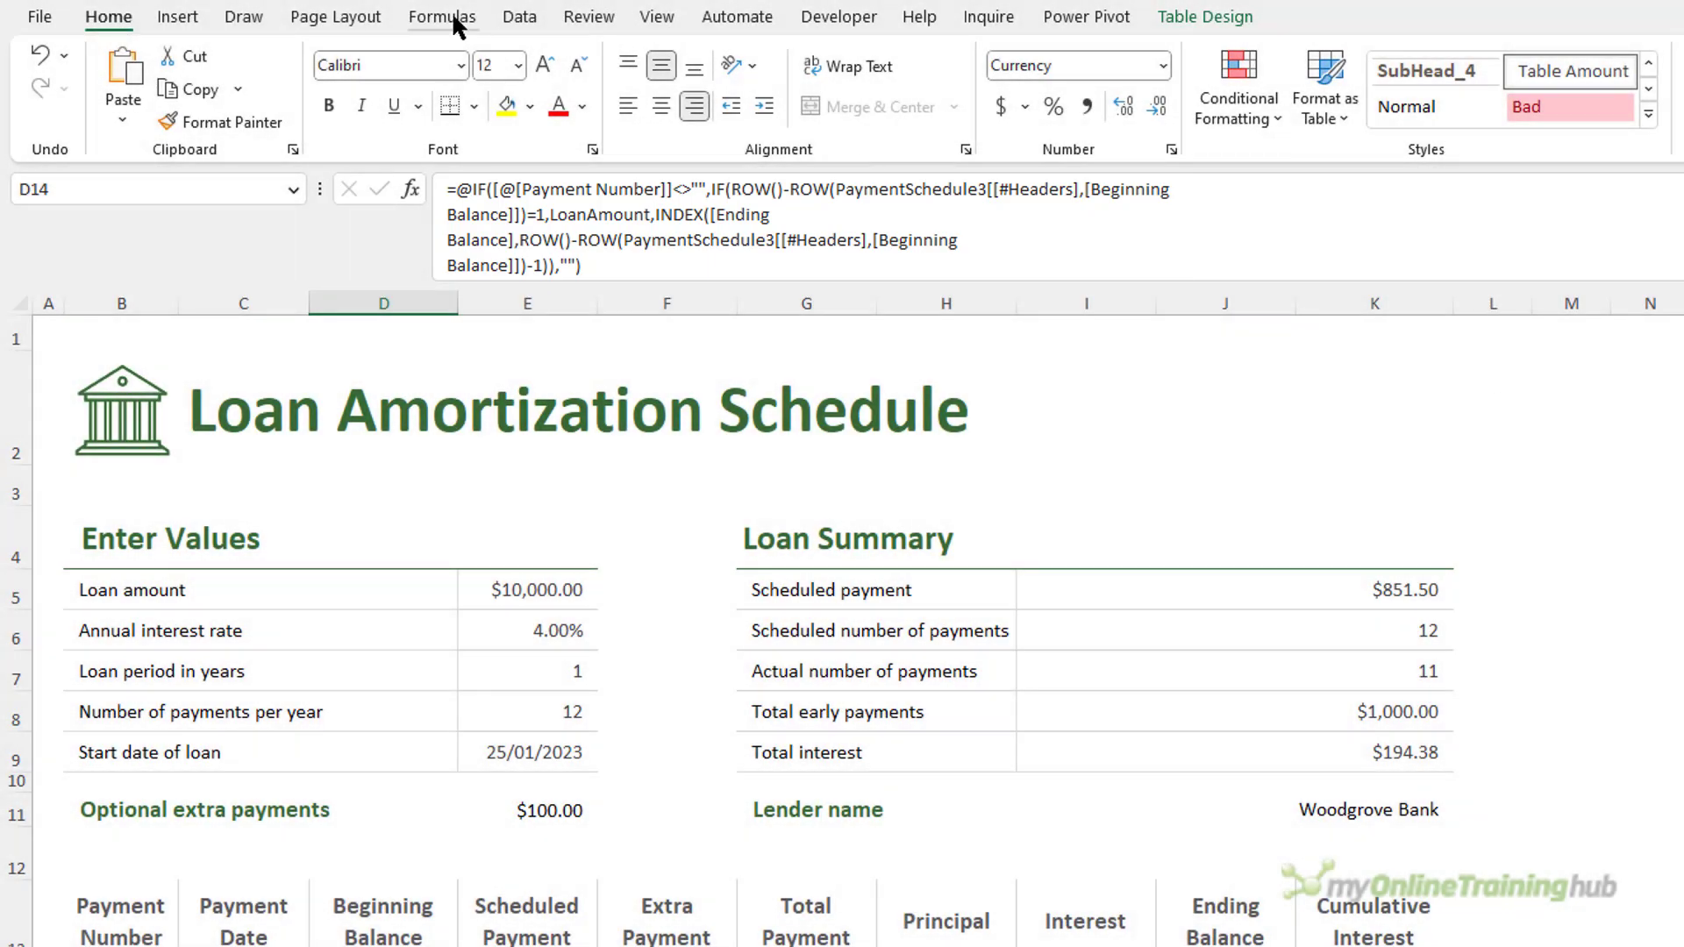
{"action": "left_click", "coordinate": [479, 20]}
{"action": "left_click", "coordinate": [1214, 124]}
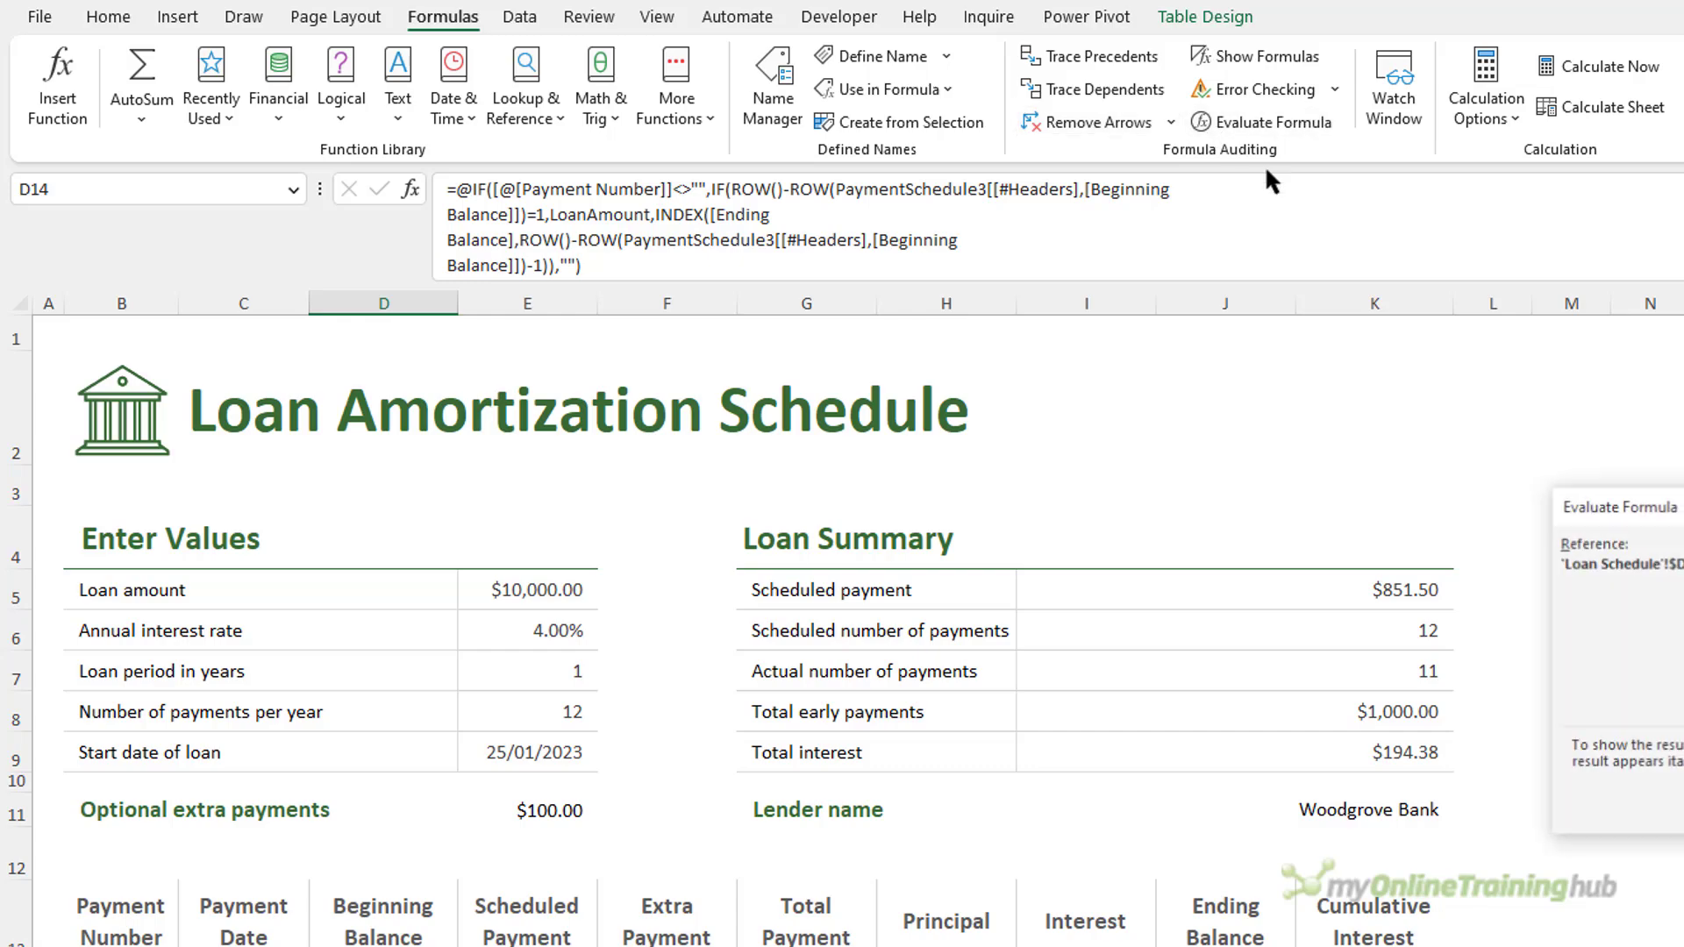
{"action": "left_click_drag", "start_coordinate": [1677, 513], "coordinate": [636, 436]}
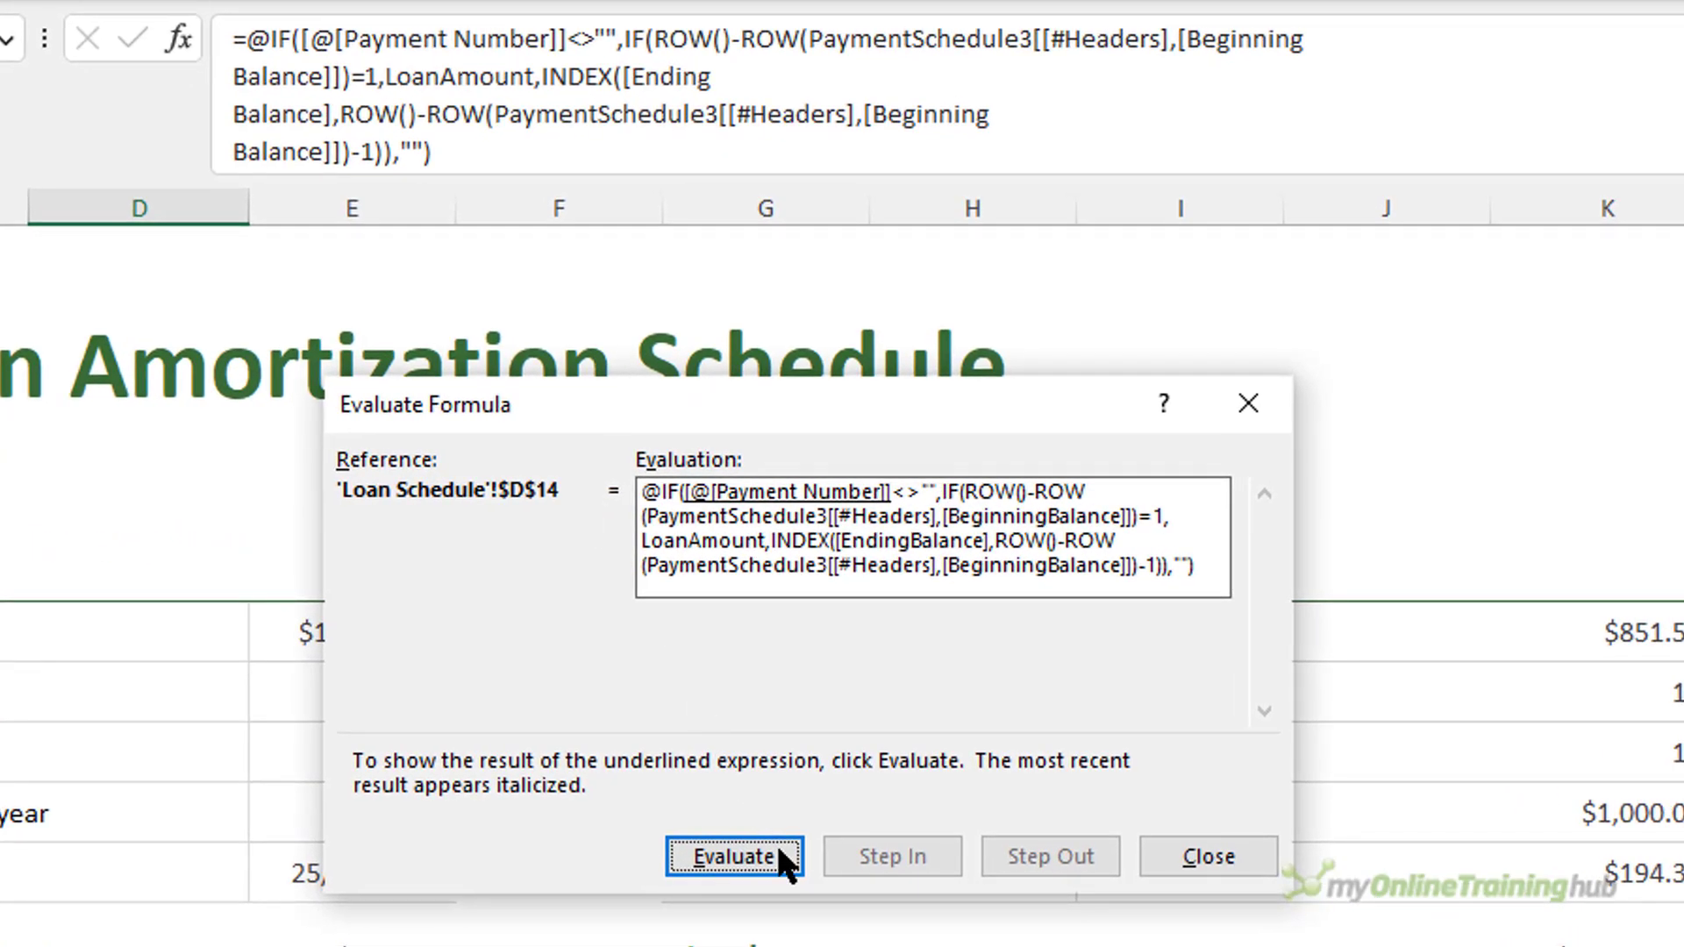
{"action": "left_click", "coordinate": [785, 738]}
{"action": "left_click", "coordinate": [783, 857]}
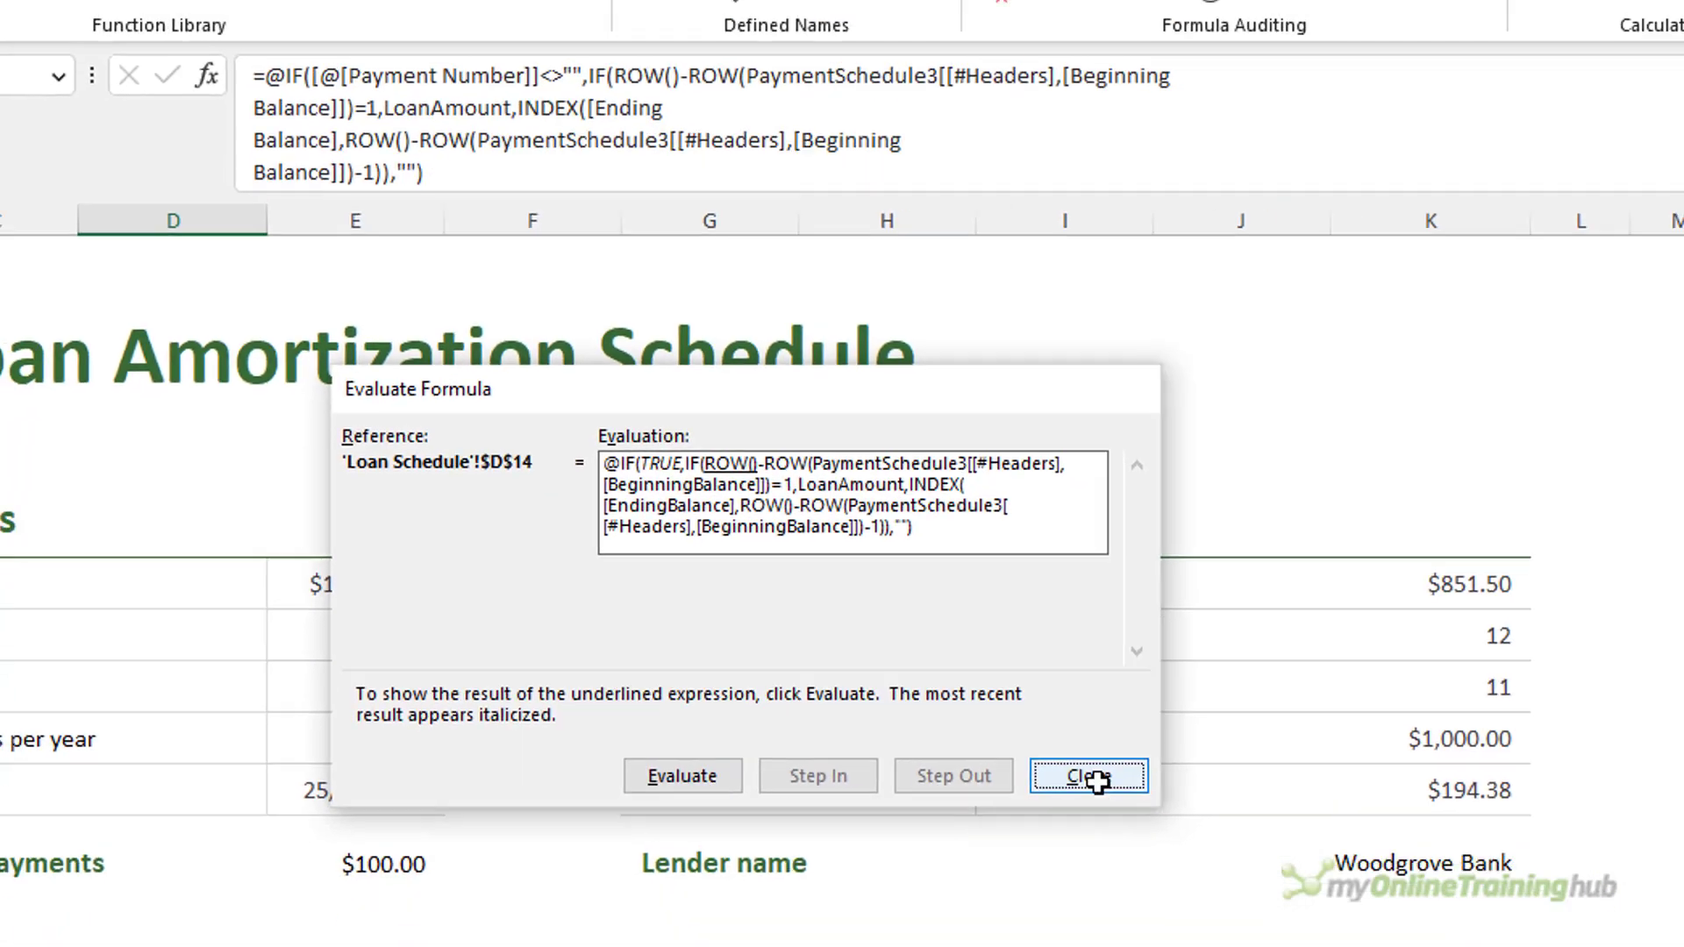
{"action": "left_click", "coordinate": [1209, 857]}
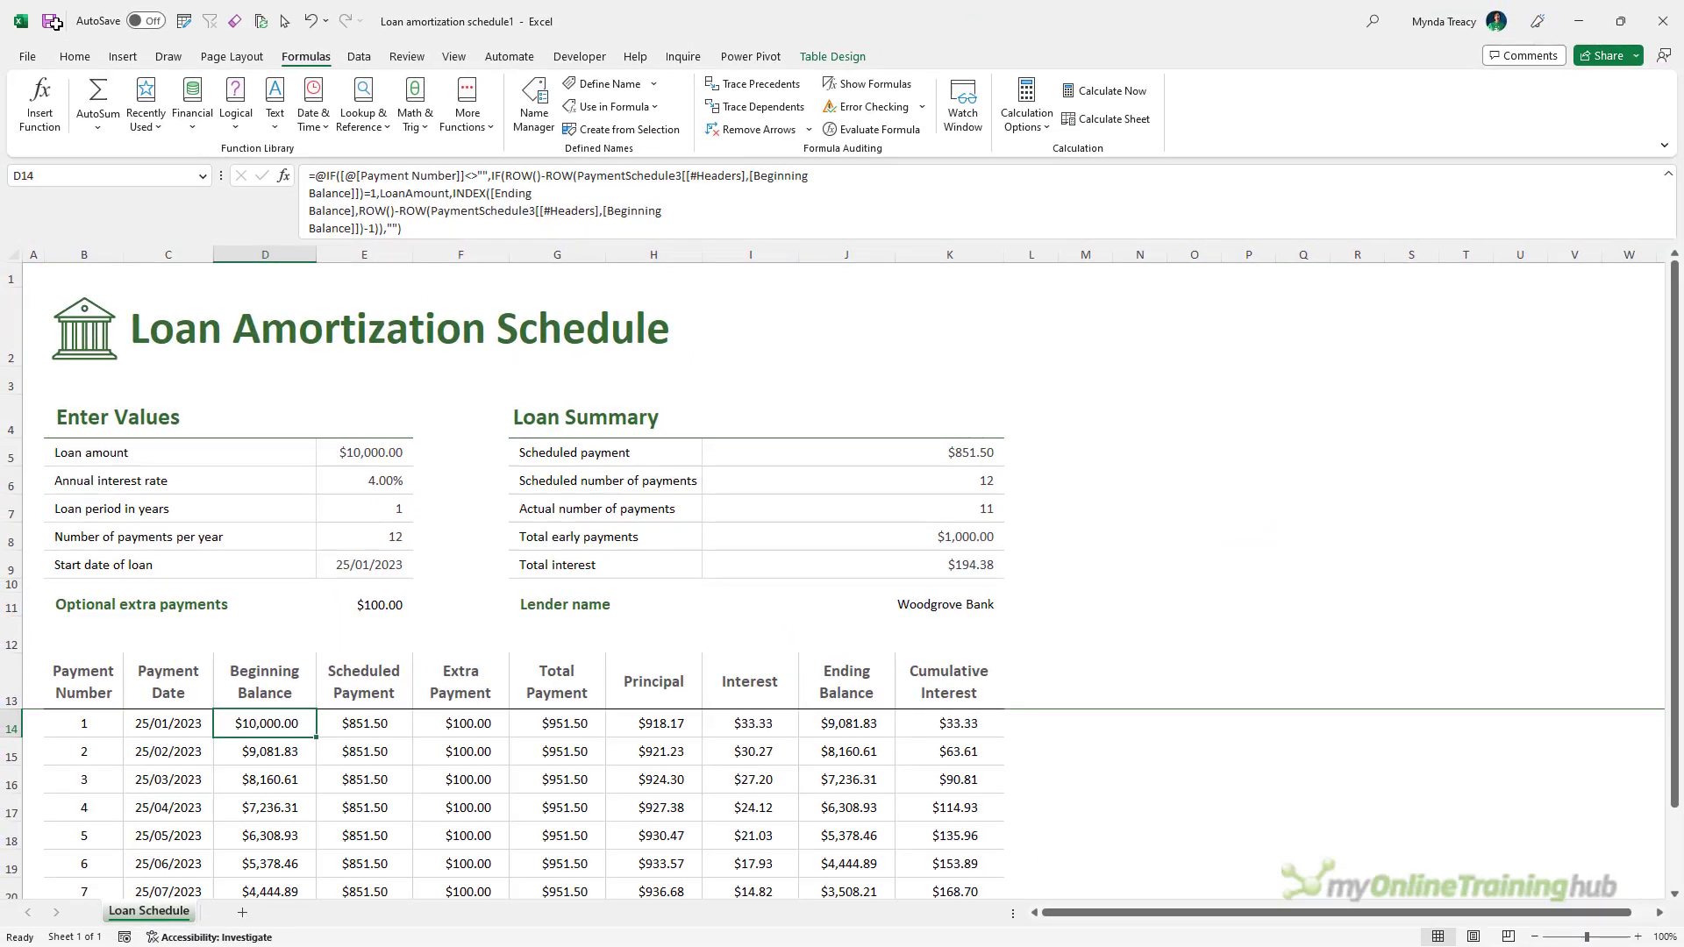
{"action": "left_click", "coordinate": [36, 10]}
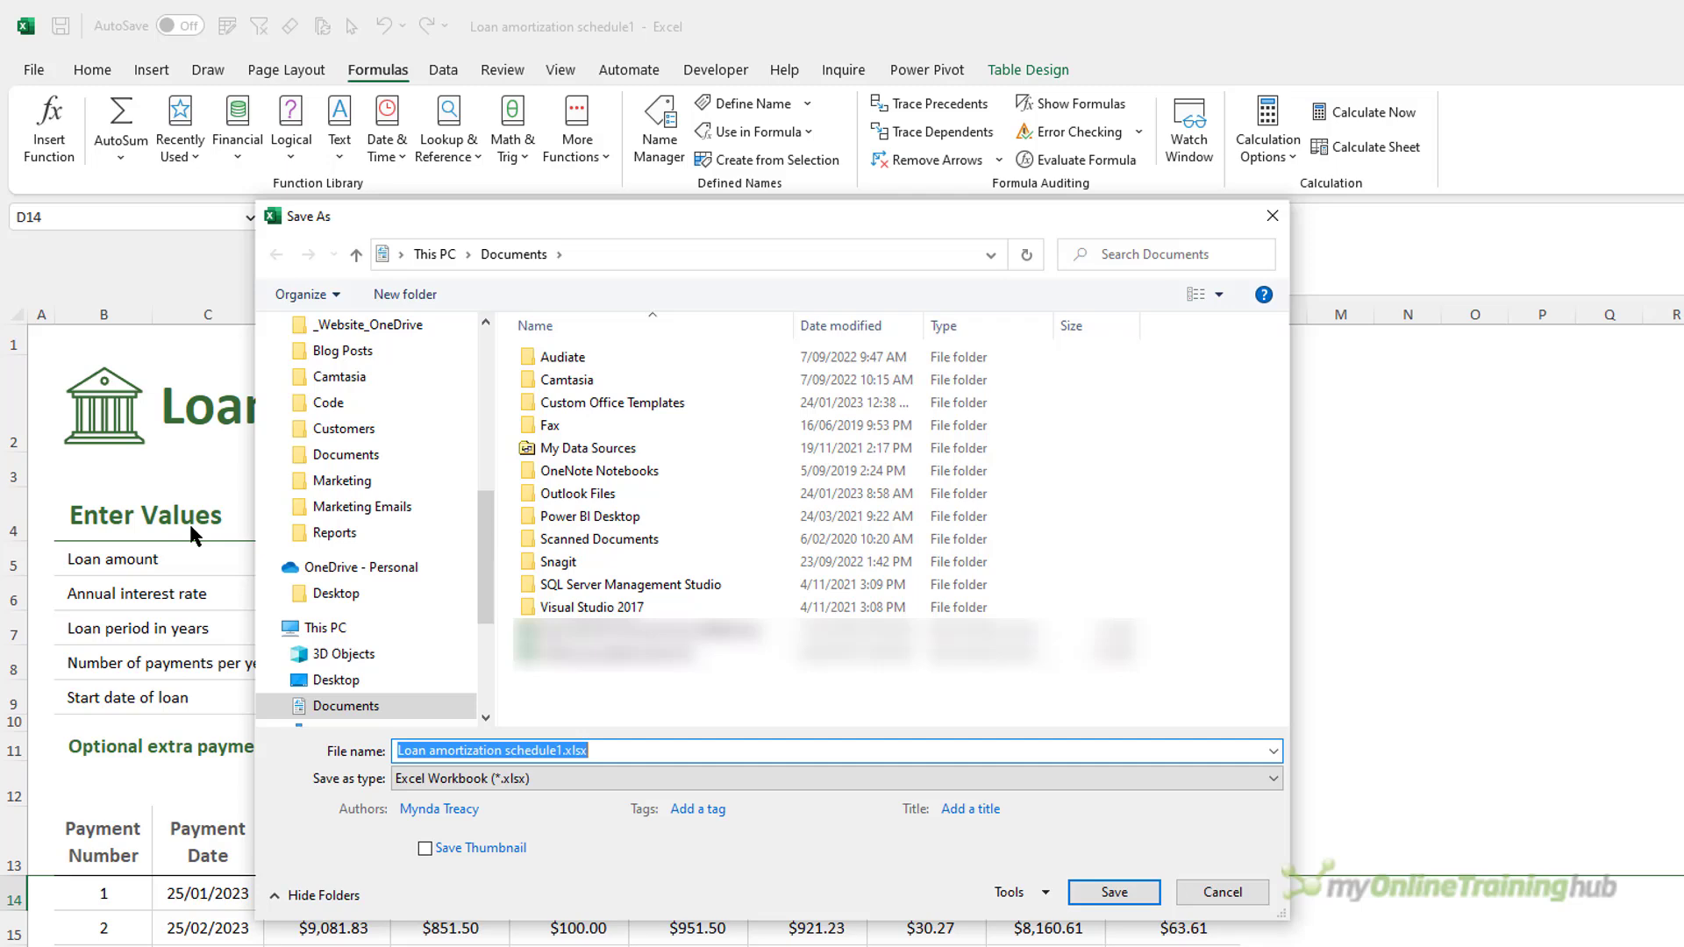
{"action": "left_click", "coordinate": [1200, 889]}
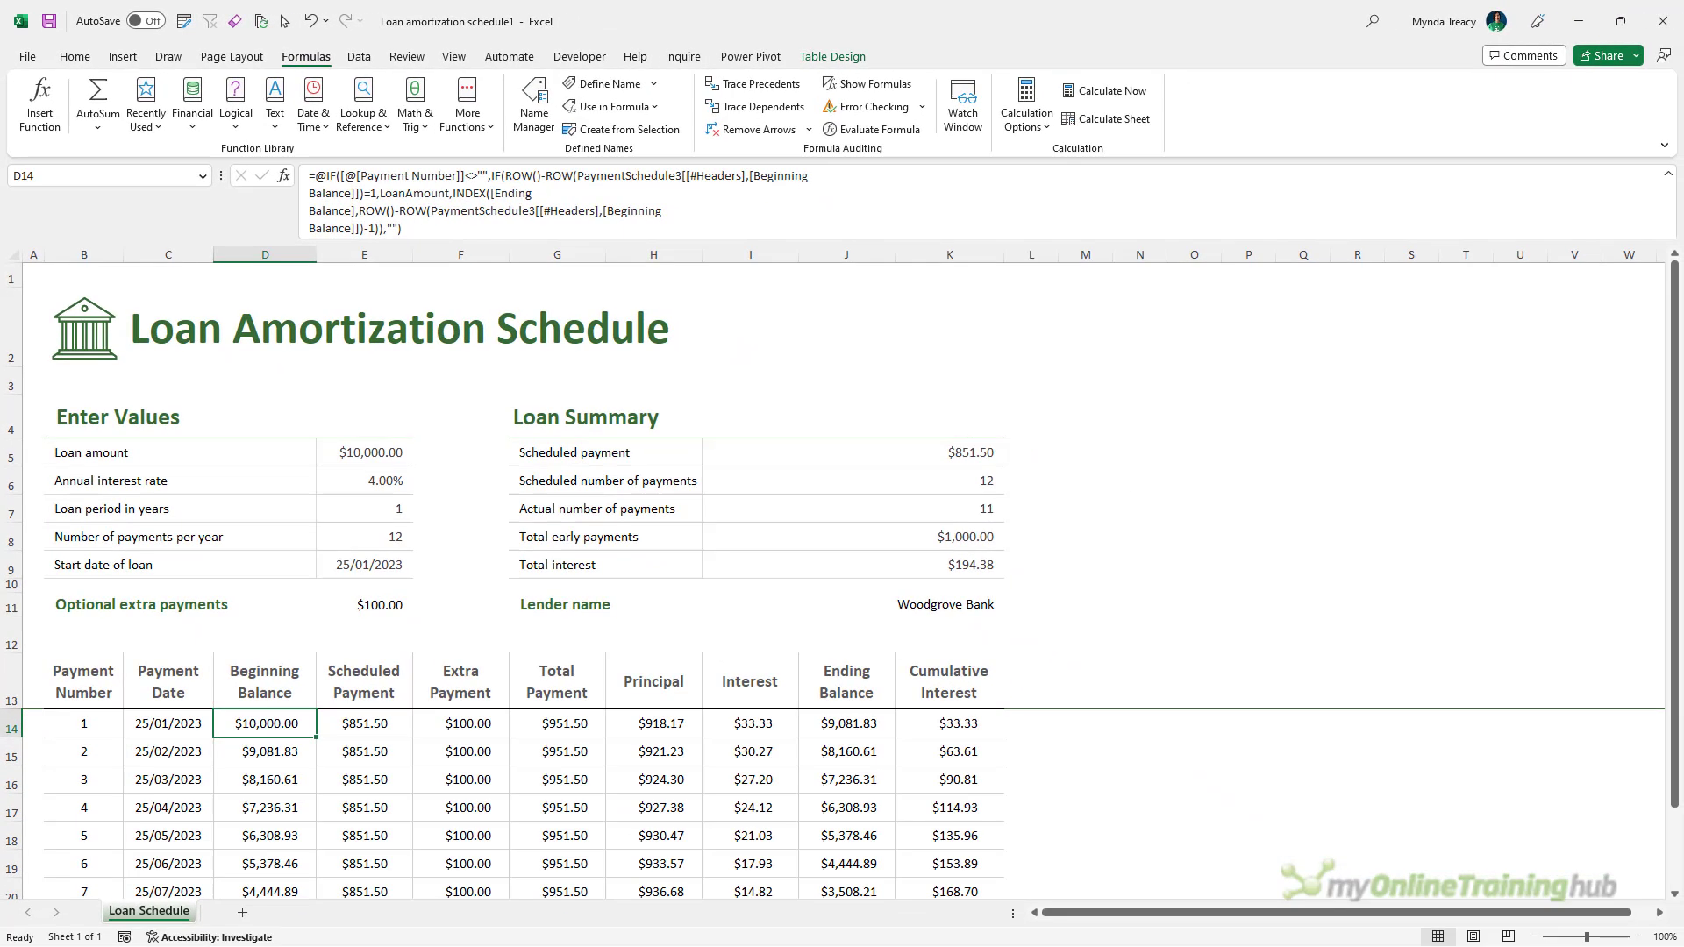
{"action": "key", "text": "alt+Tab"}
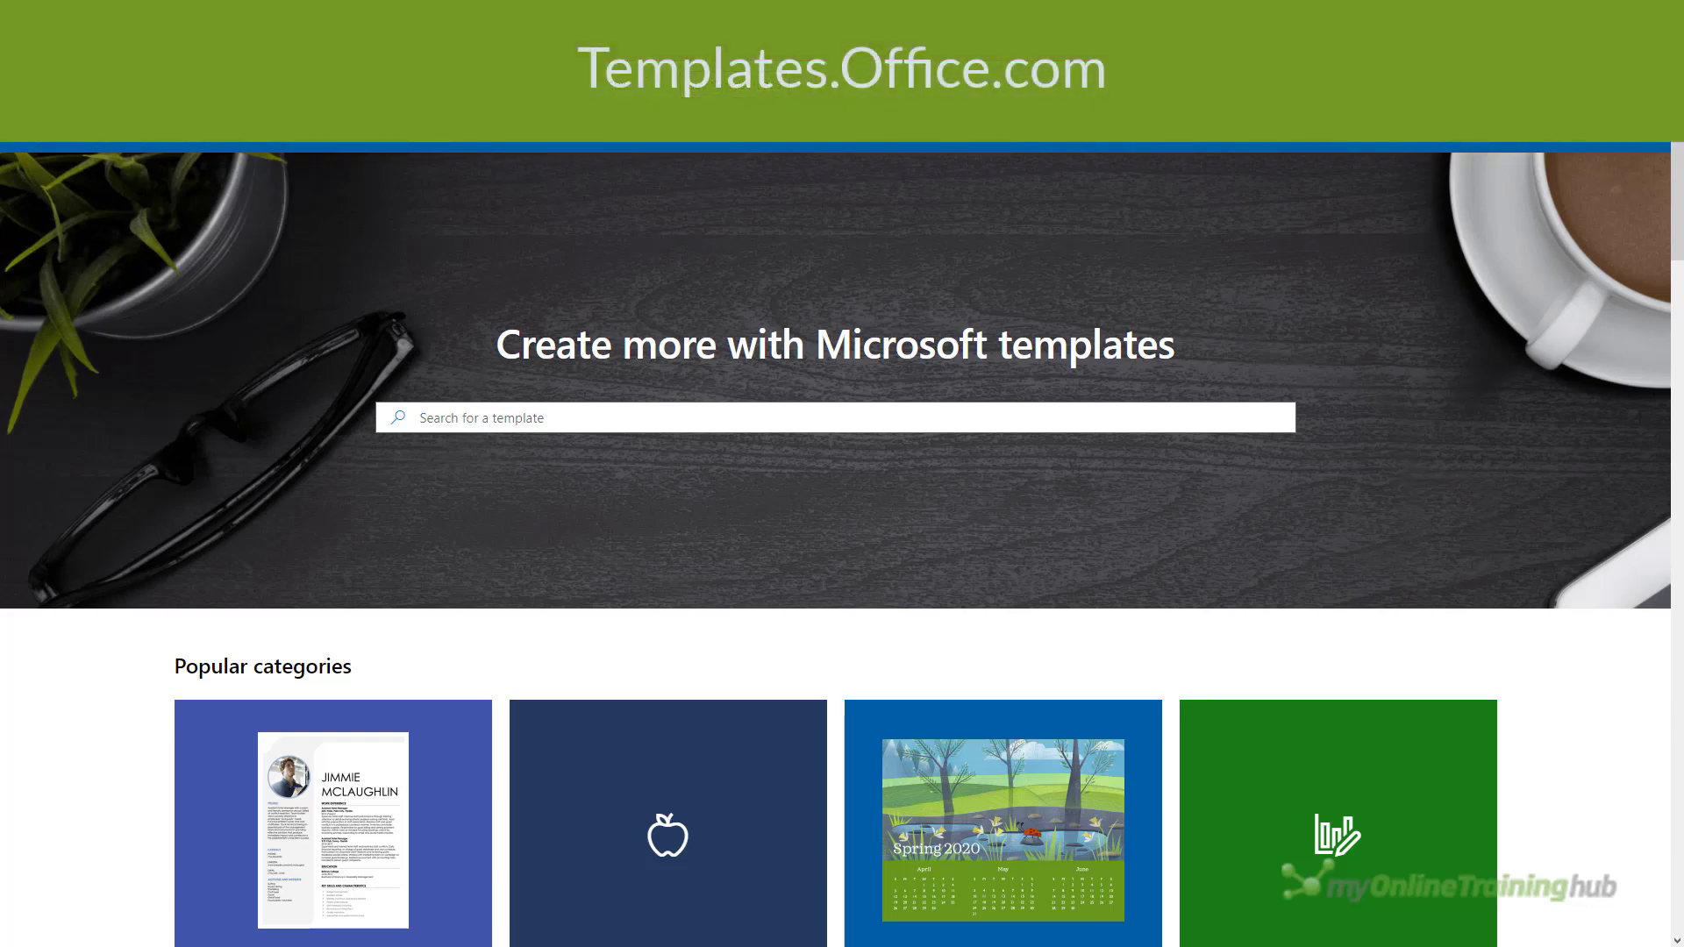
- Scroll past Special events and Featured app collections to the Explore premium templates banner
{"action": "scroll", "coordinate": [279, 597], "scroll_direction": "down", "scroll_amount": 4}
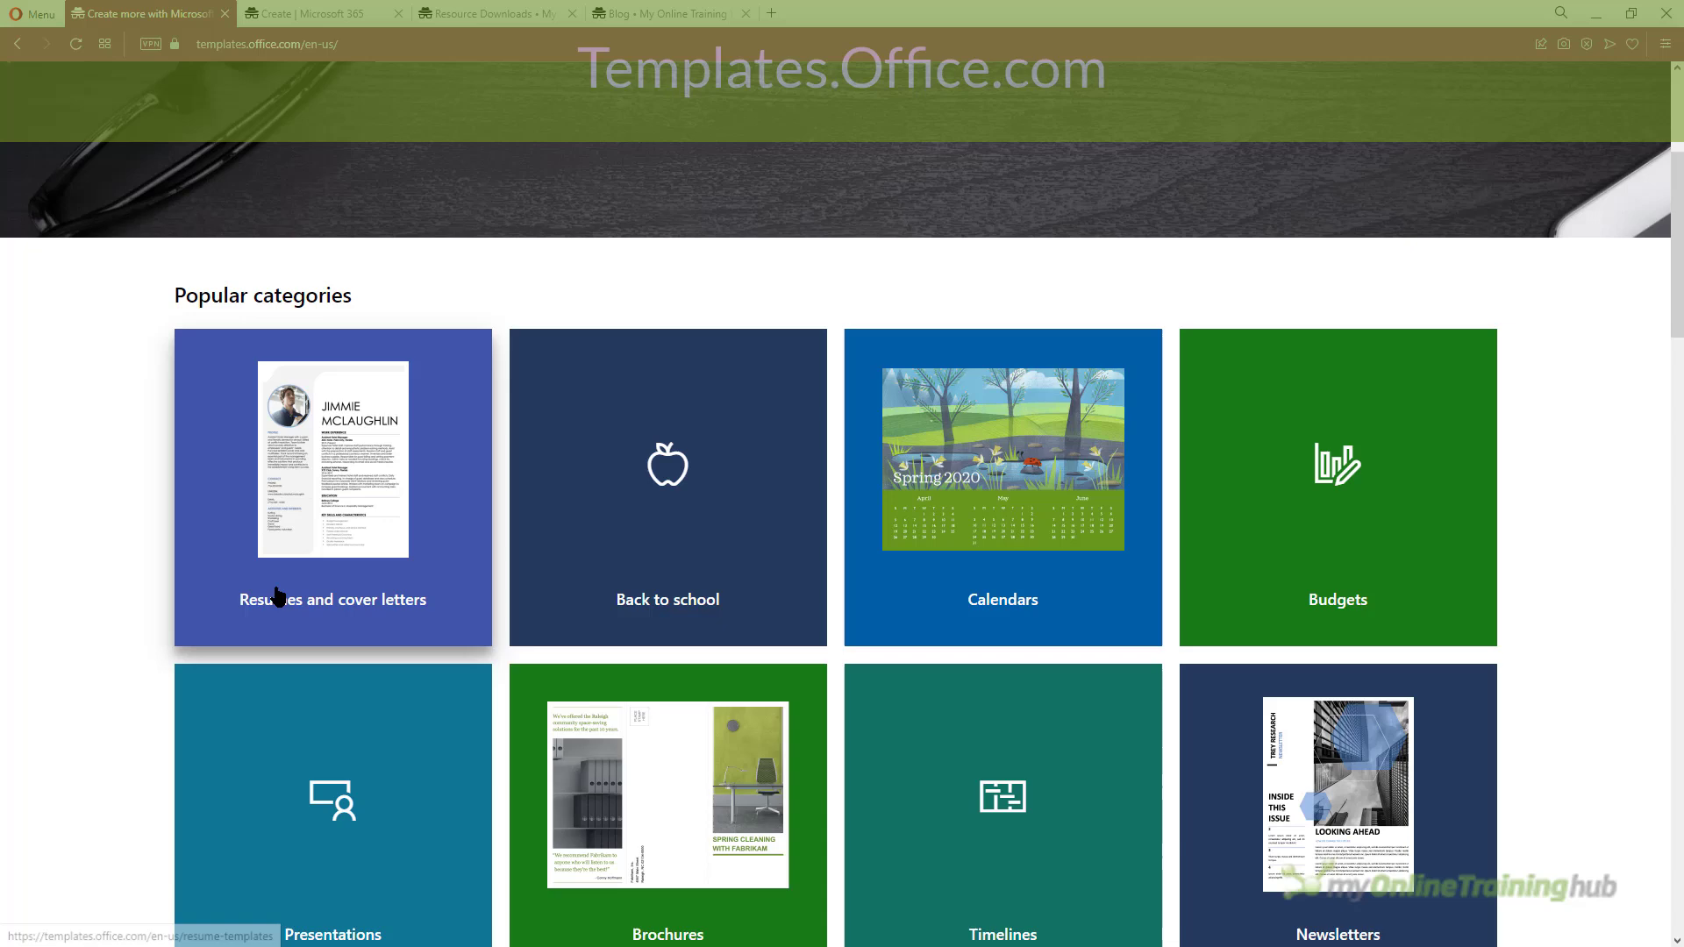
{"action": "scroll", "coordinate": [186, 570], "scroll_direction": "down", "scroll_amount": 7}
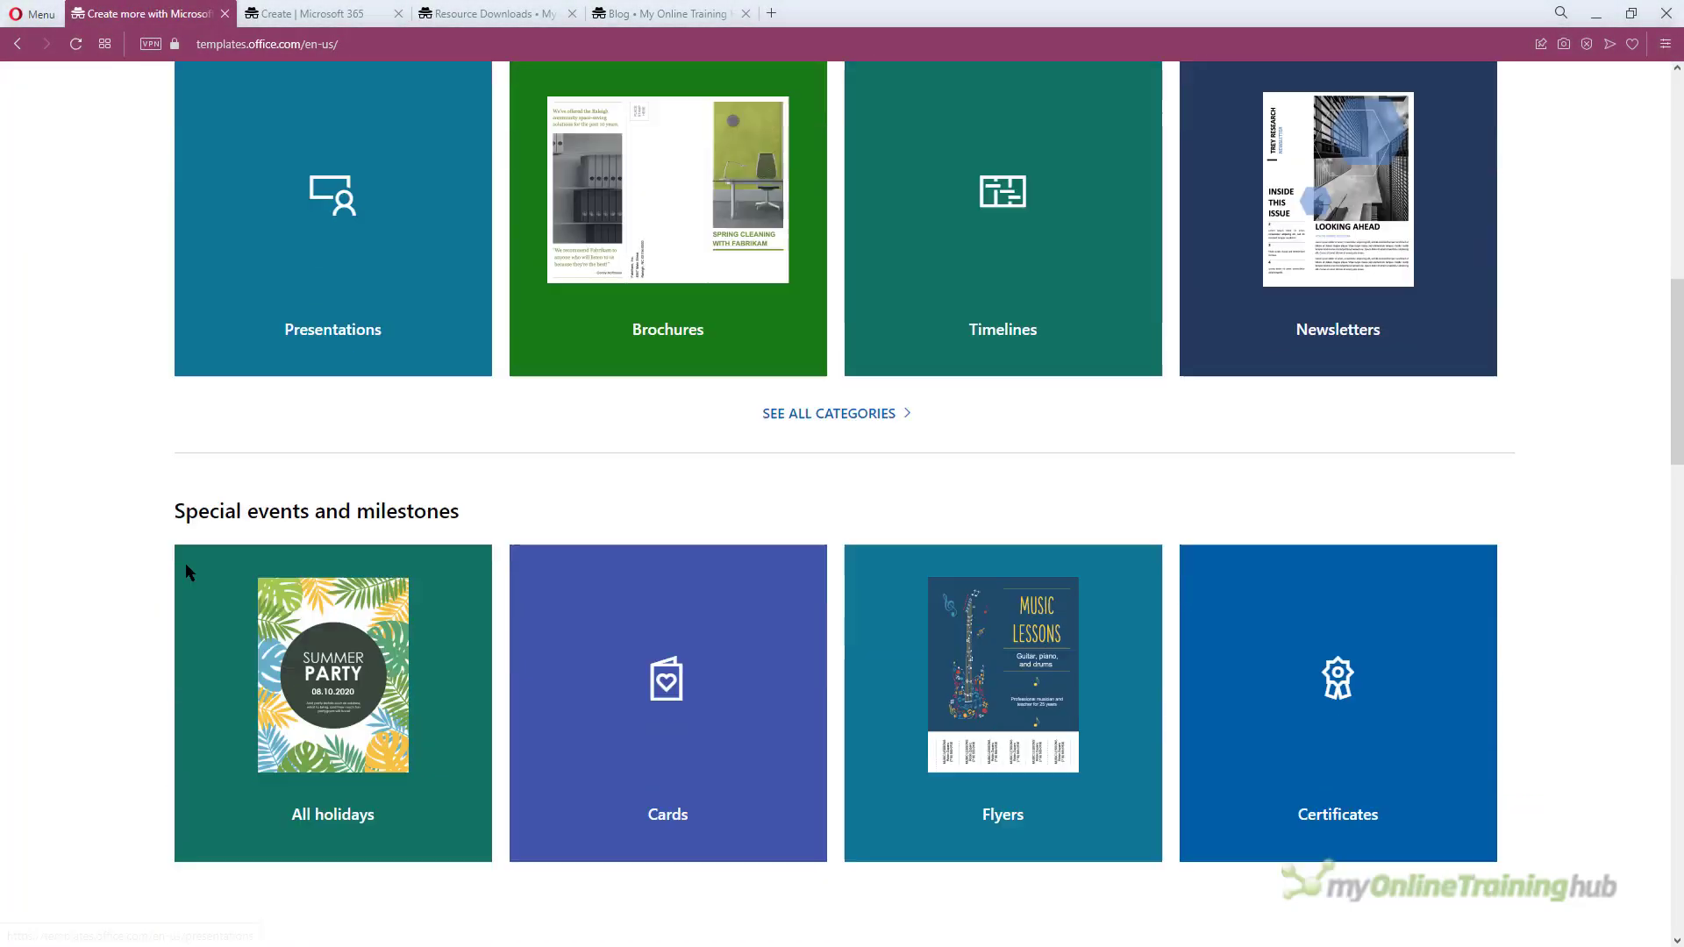
{"action": "scroll", "coordinate": [186, 570], "scroll_direction": "down", "scroll_amount": 3}
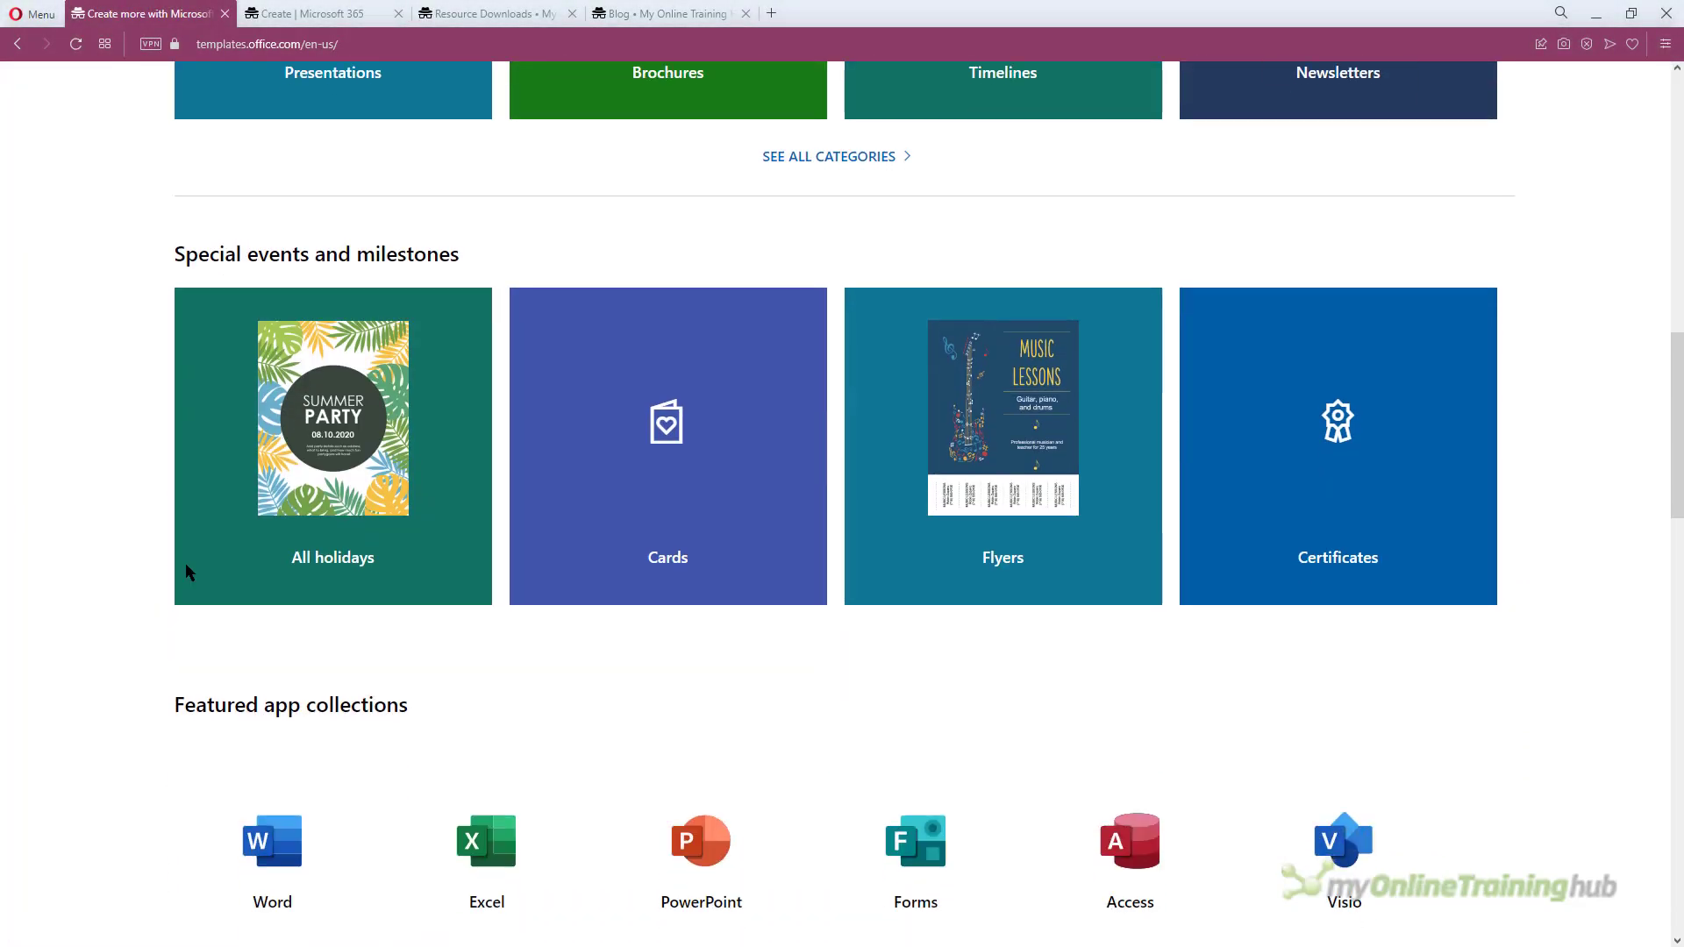
{"action": "scroll", "coordinate": [186, 568], "scroll_direction": "down", "scroll_amount": 5}
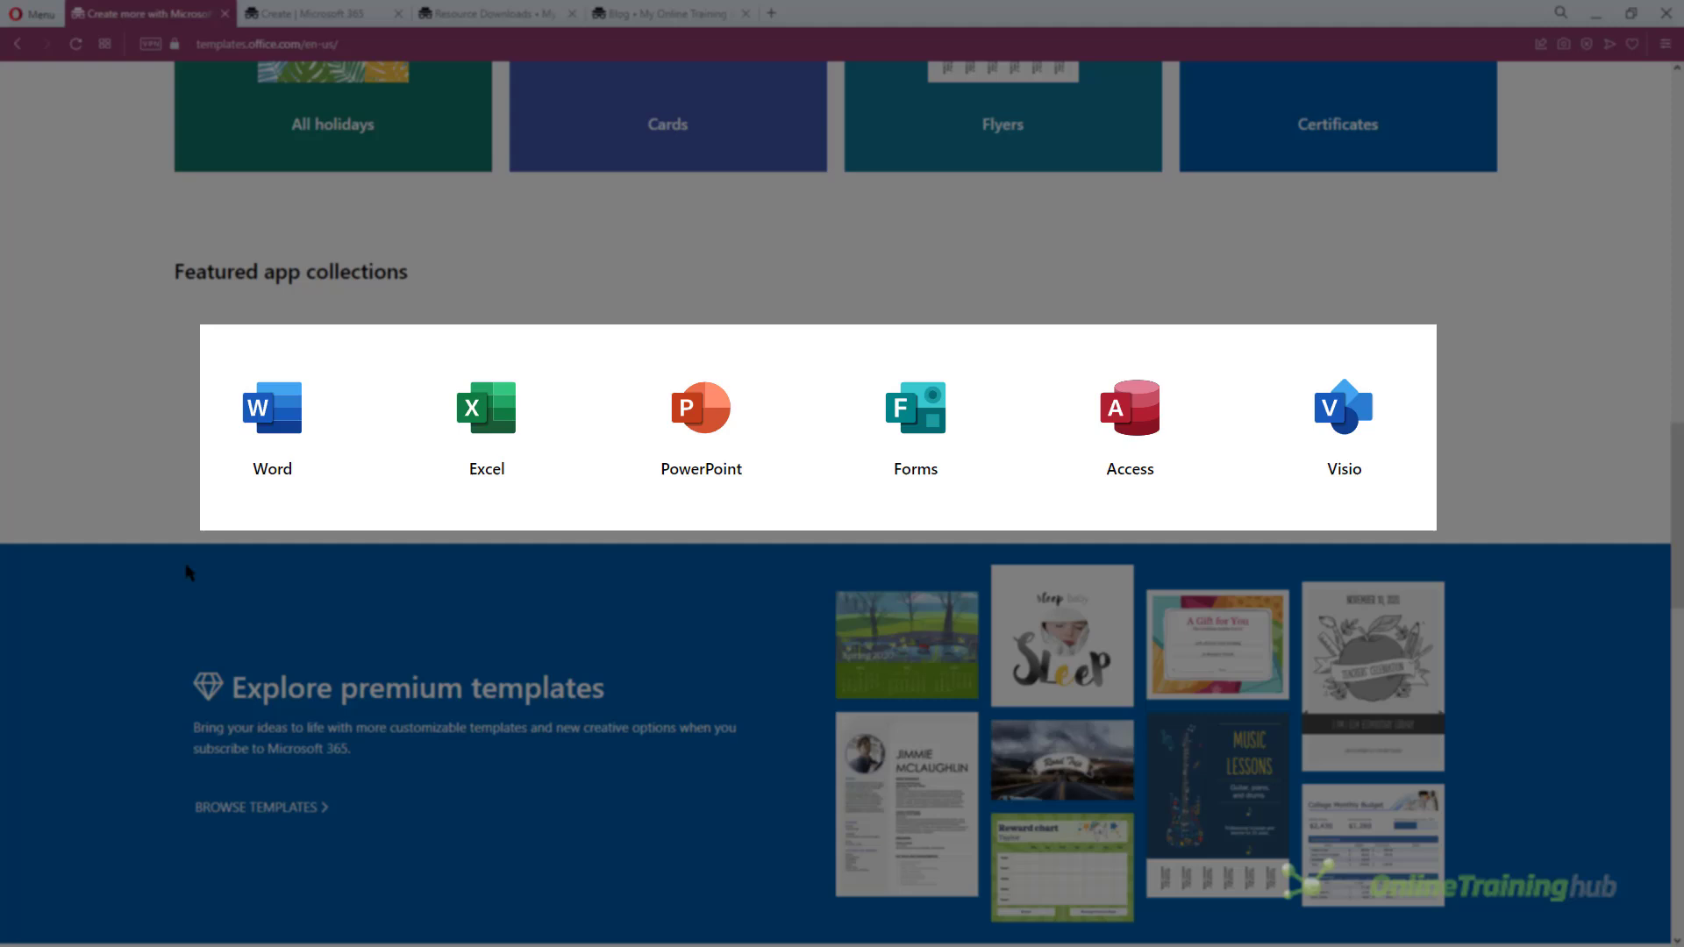
{"action": "scroll", "coordinate": [186, 572], "scroll_direction": "down", "scroll_amount": 2}
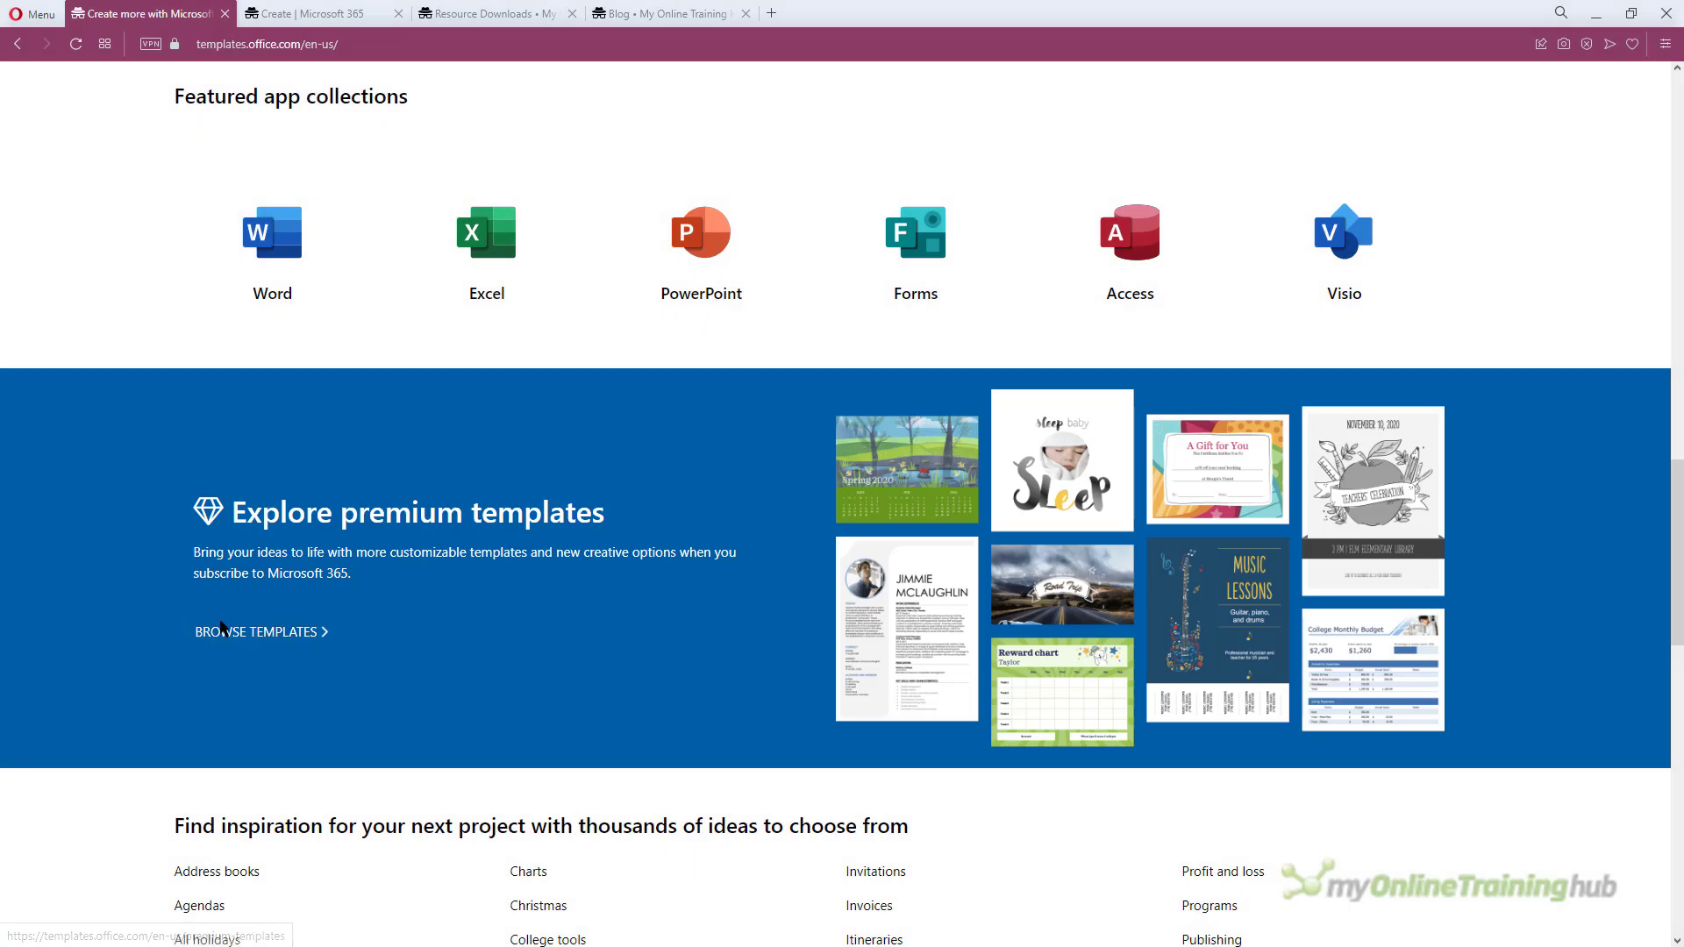
- Review the Microsoft 365 Create page's Start with a template categories, then return to Excel
{"action": "left_click", "coordinate": [330, 15]}
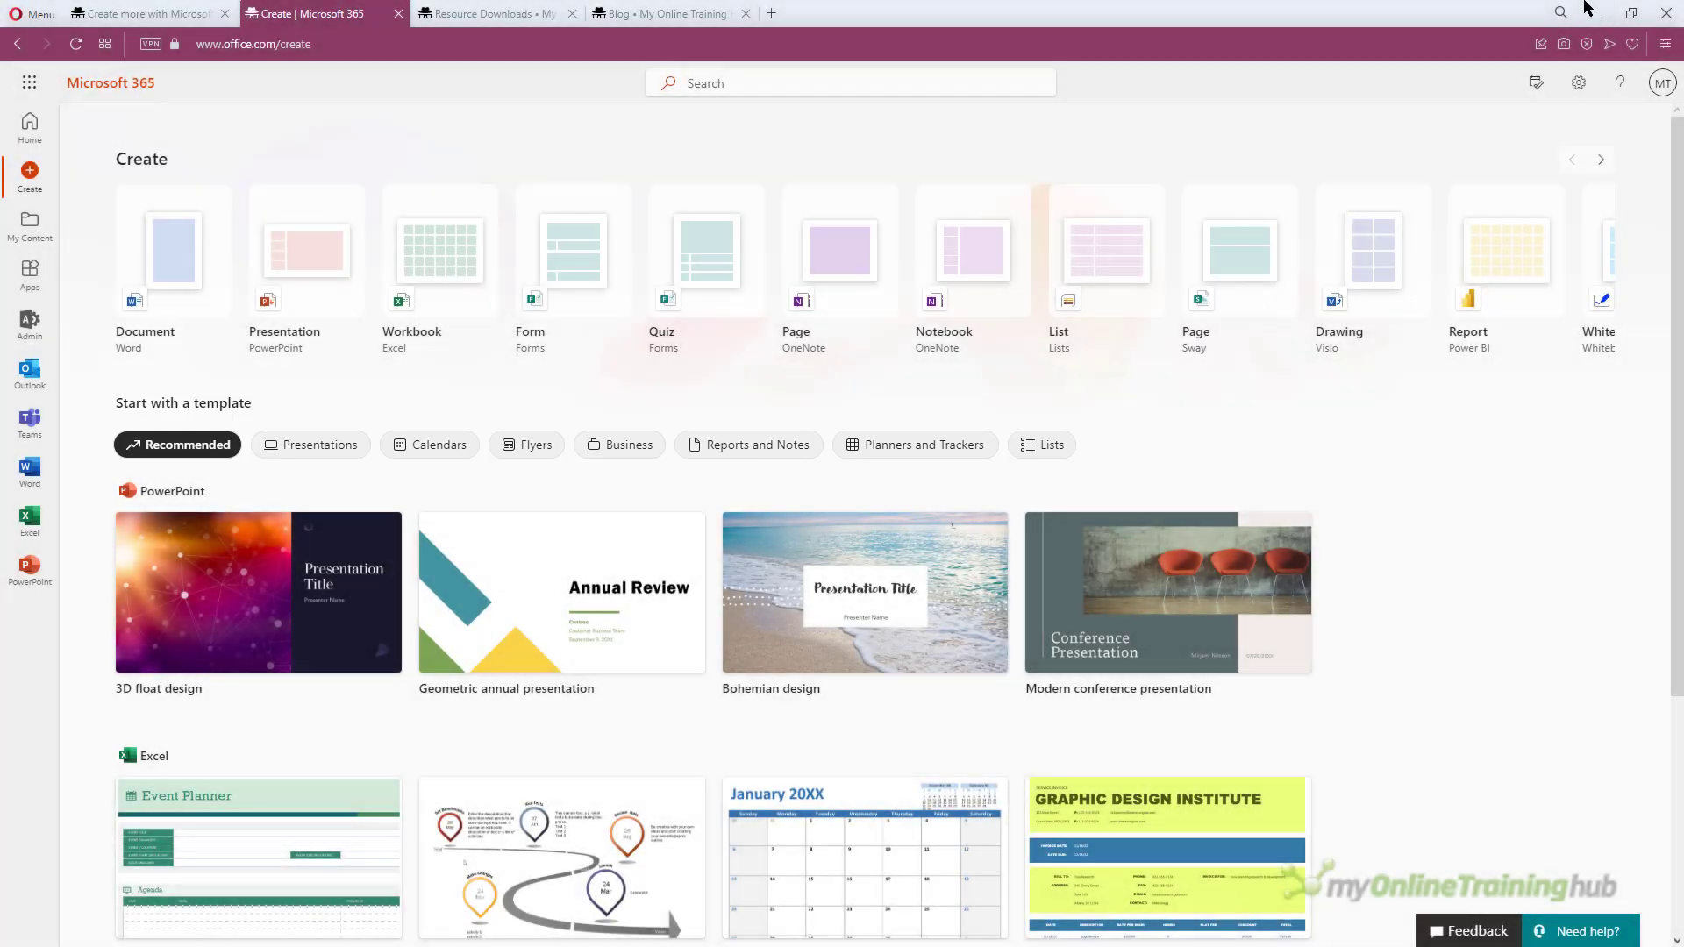
{"action": "left_click", "coordinate": [1586, 9]}
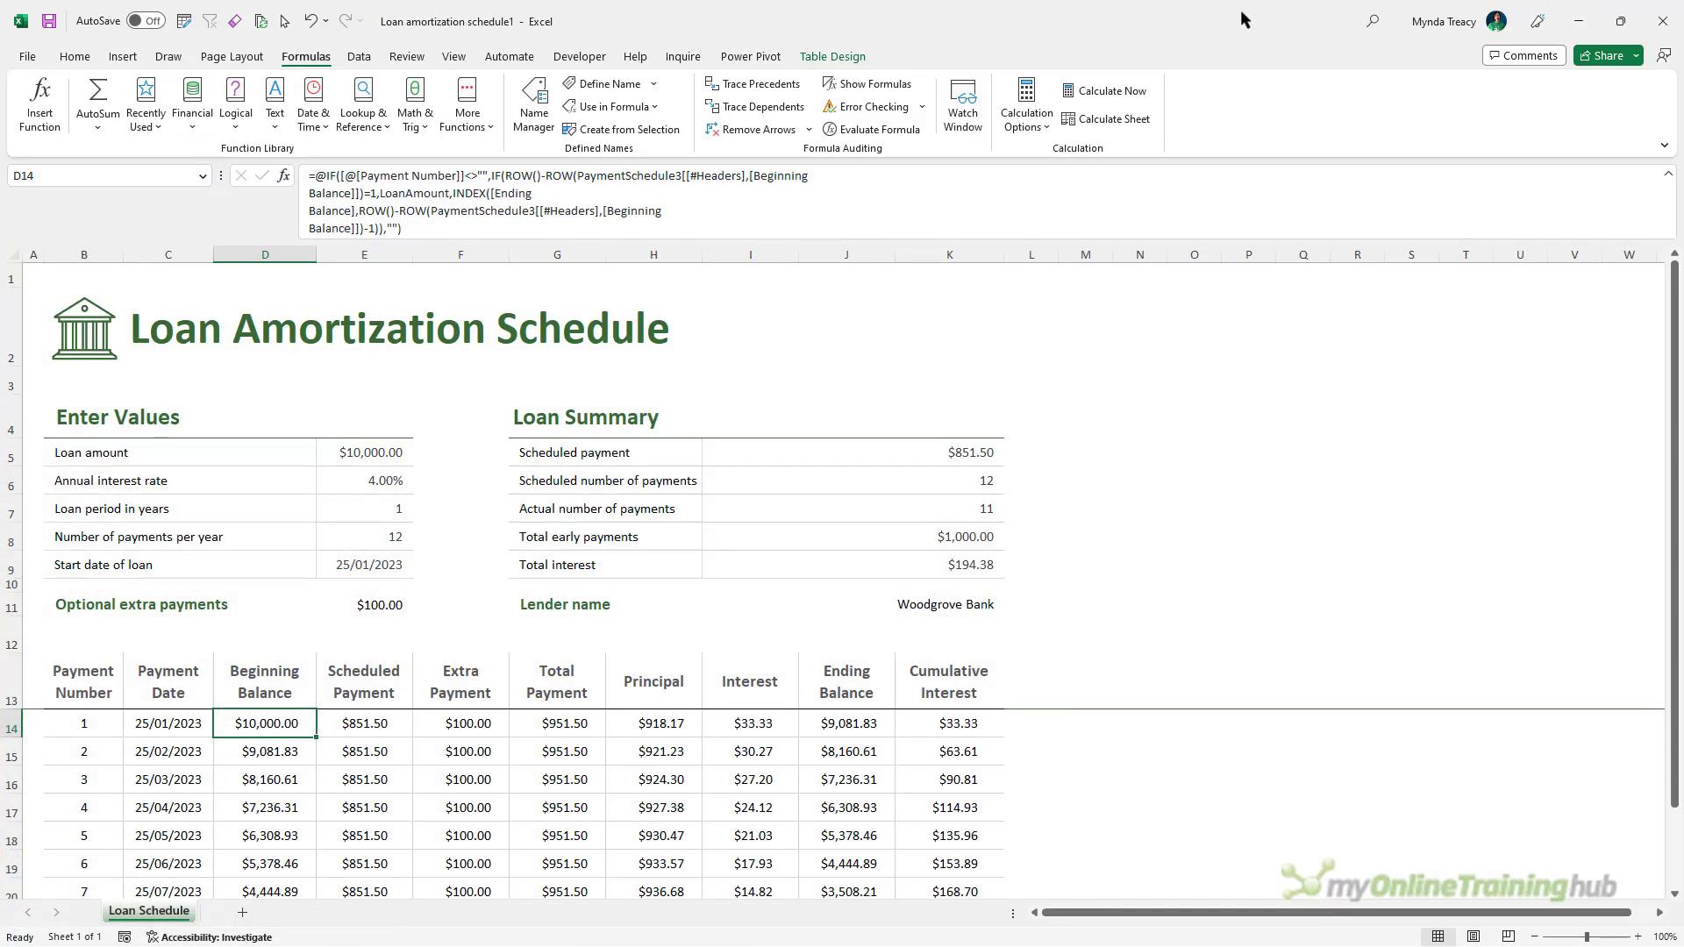
{"action": "left_click", "coordinate": [42, 58]}
{"action": "left_click", "coordinate": [48, 134]}
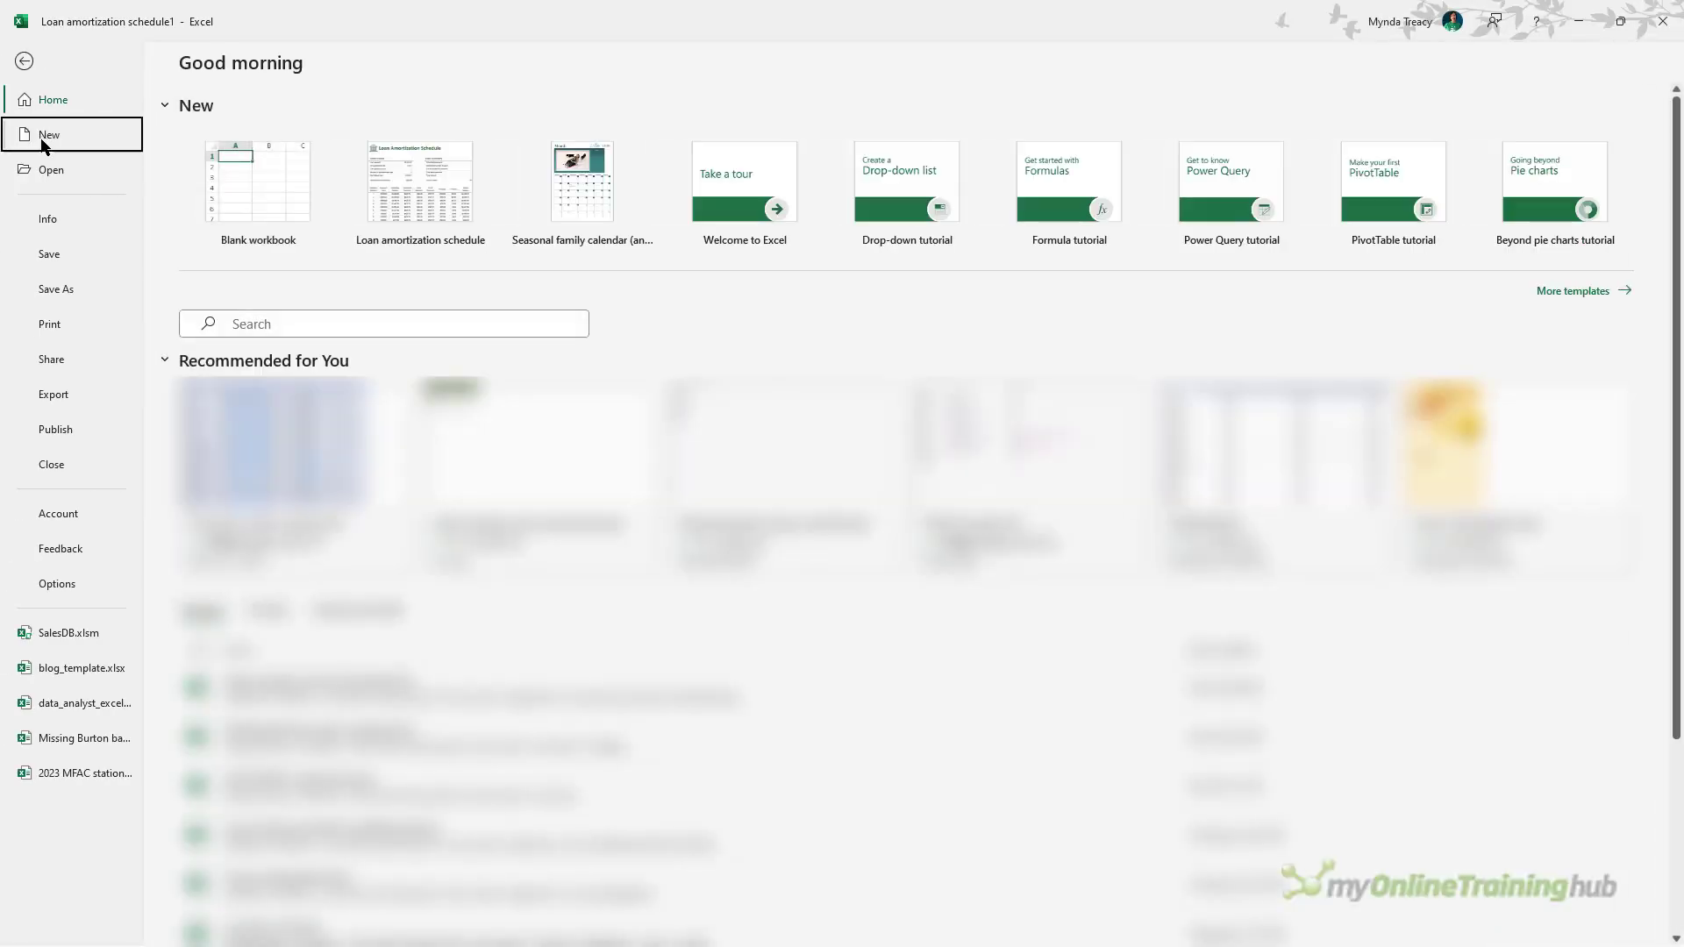
{"action": "scroll", "coordinate": [934, 463], "scroll_direction": "down", "scroll_amount": 3}
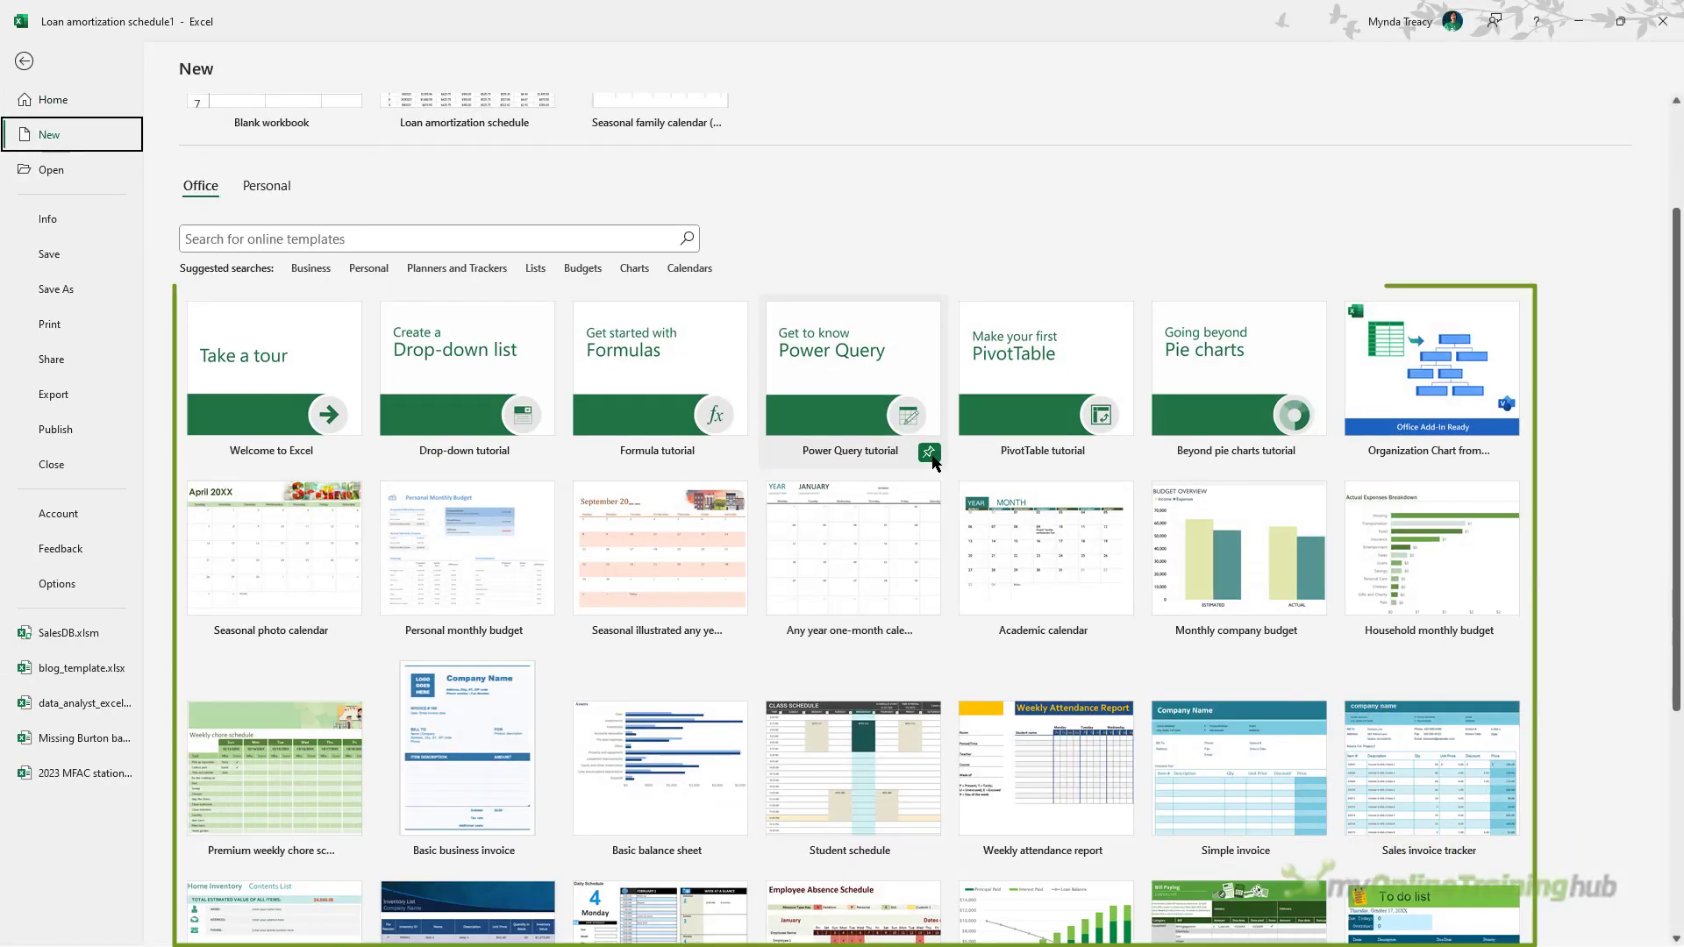
{"action": "left_click", "coordinate": [22, 61]}
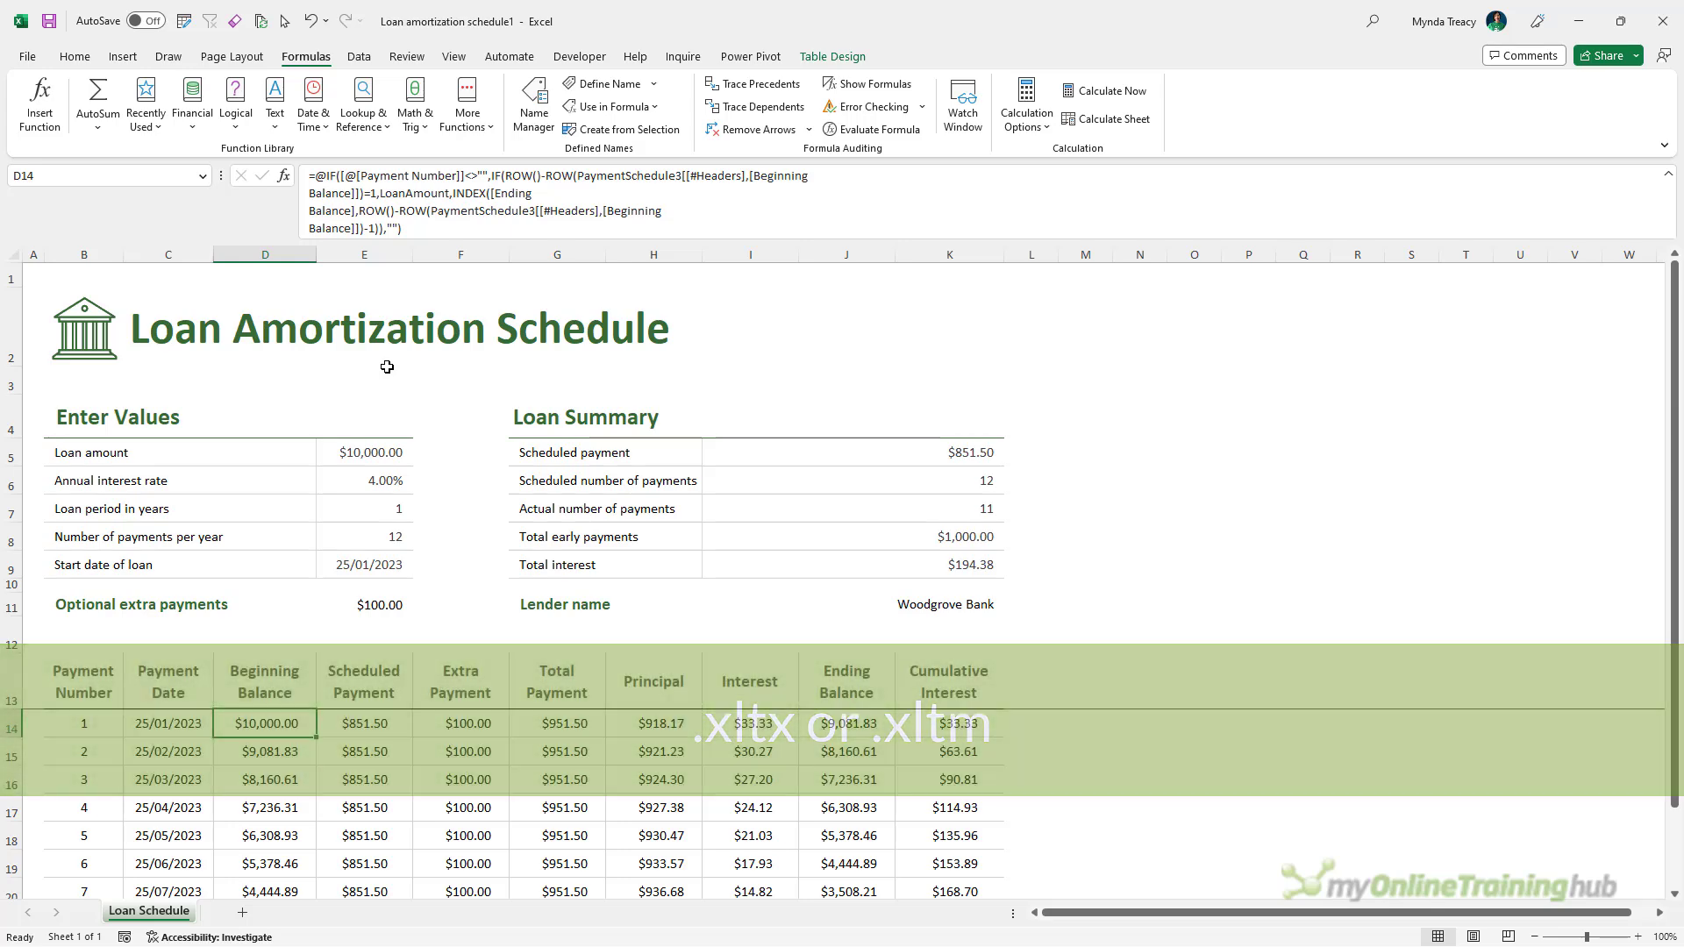
- Start a Save As with F12 and choose the Excel Template (*.xltx) file type
{"action": "key", "text": "F12"}
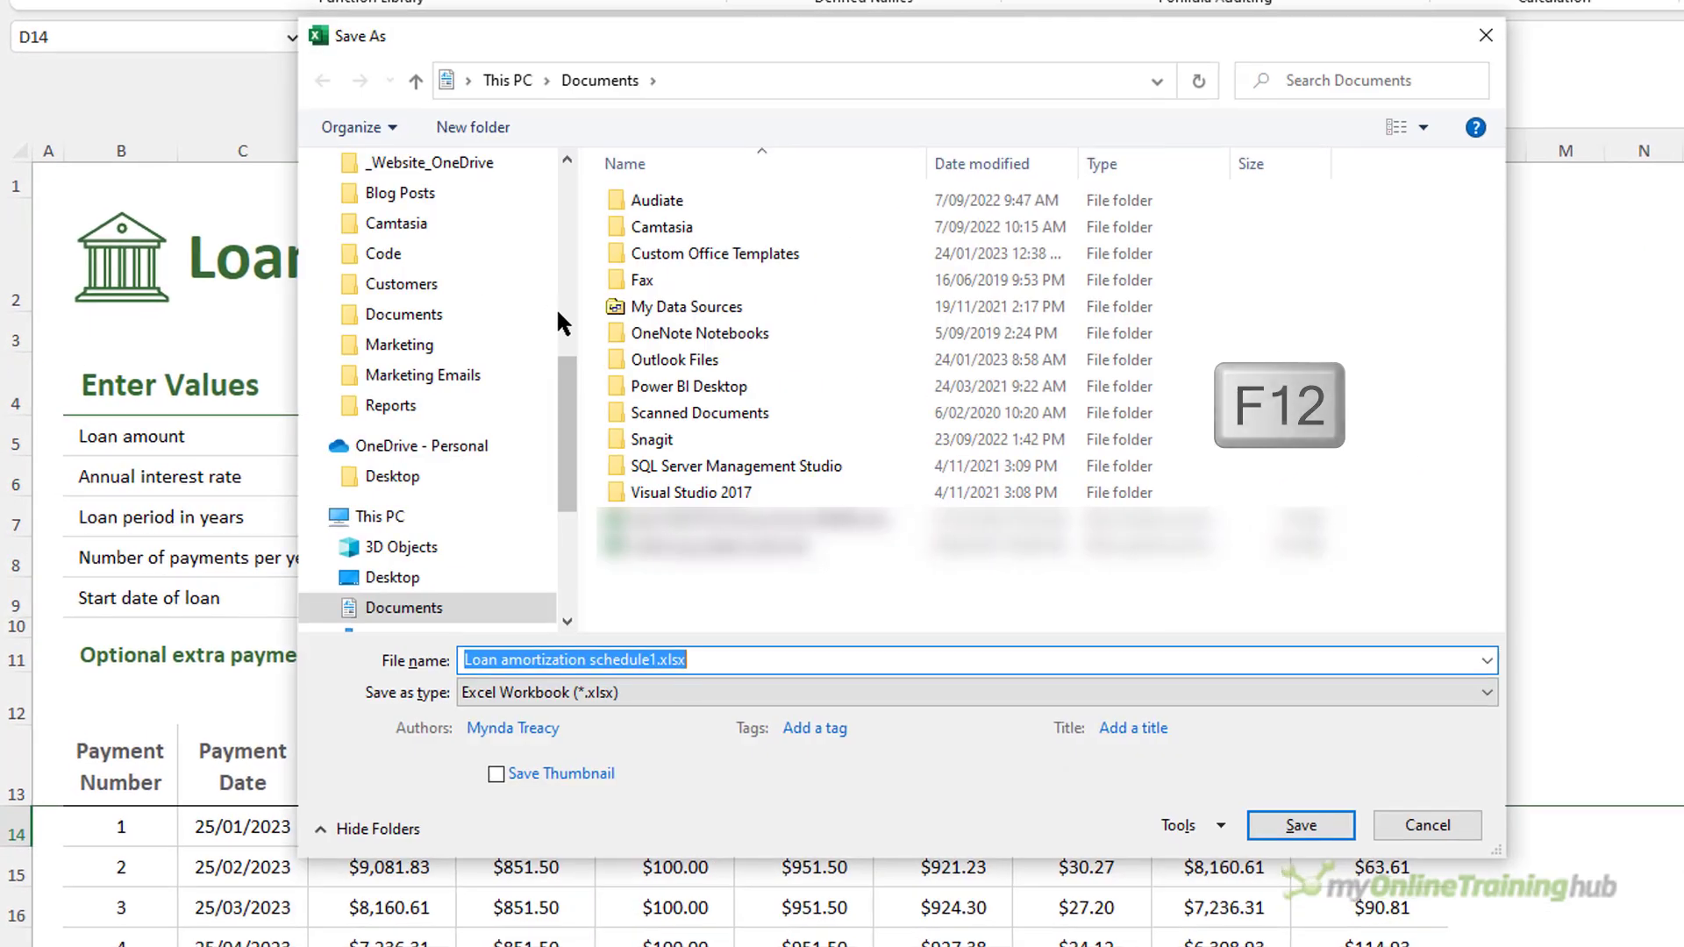
{"action": "left_click", "coordinate": [625, 665]}
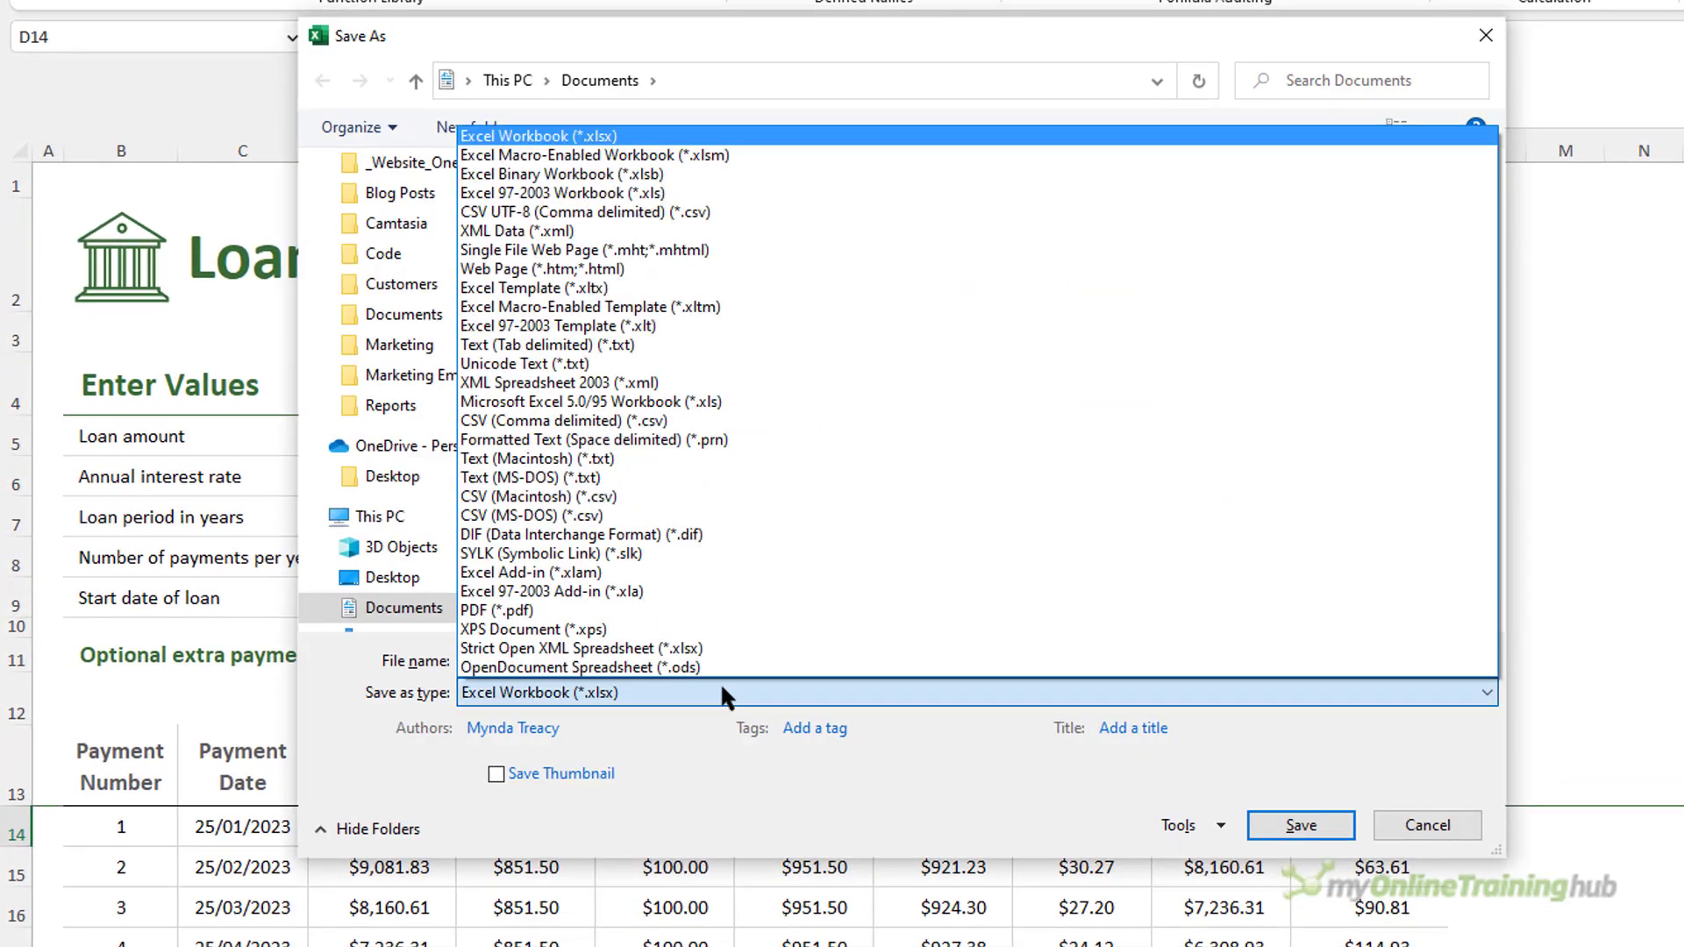
{"action": "left_click", "coordinate": [639, 289]}
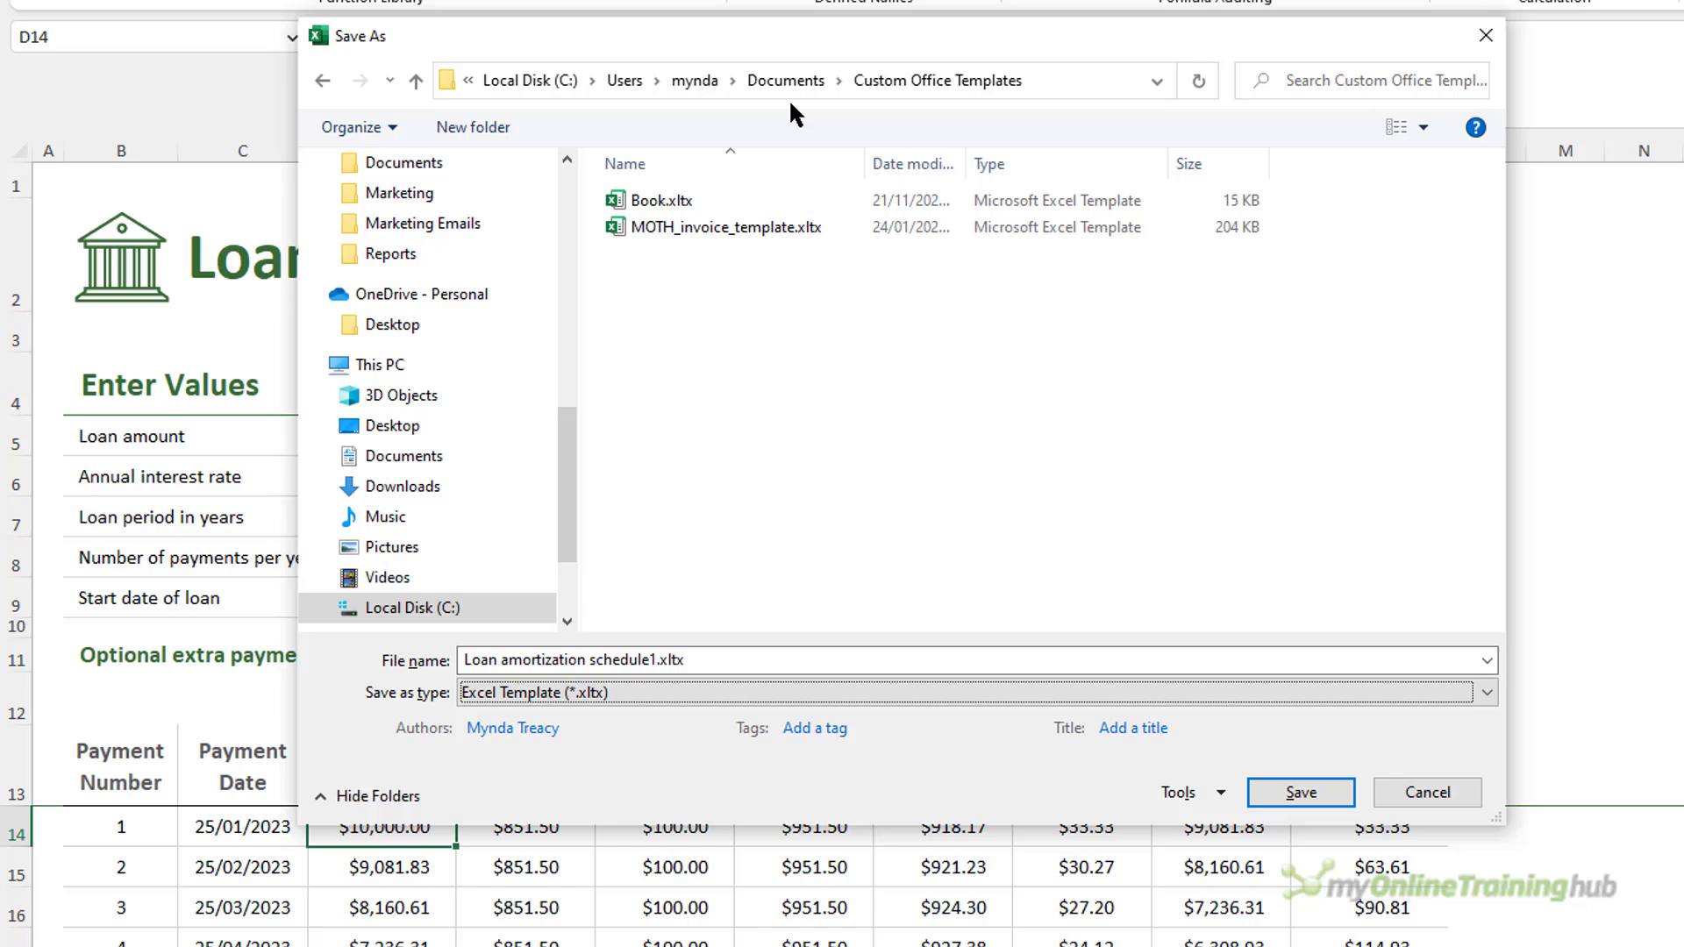
- Cancel the Save As dialog and show the Personal templates on Excel's New page
{"action": "left_click", "coordinate": [1454, 794]}
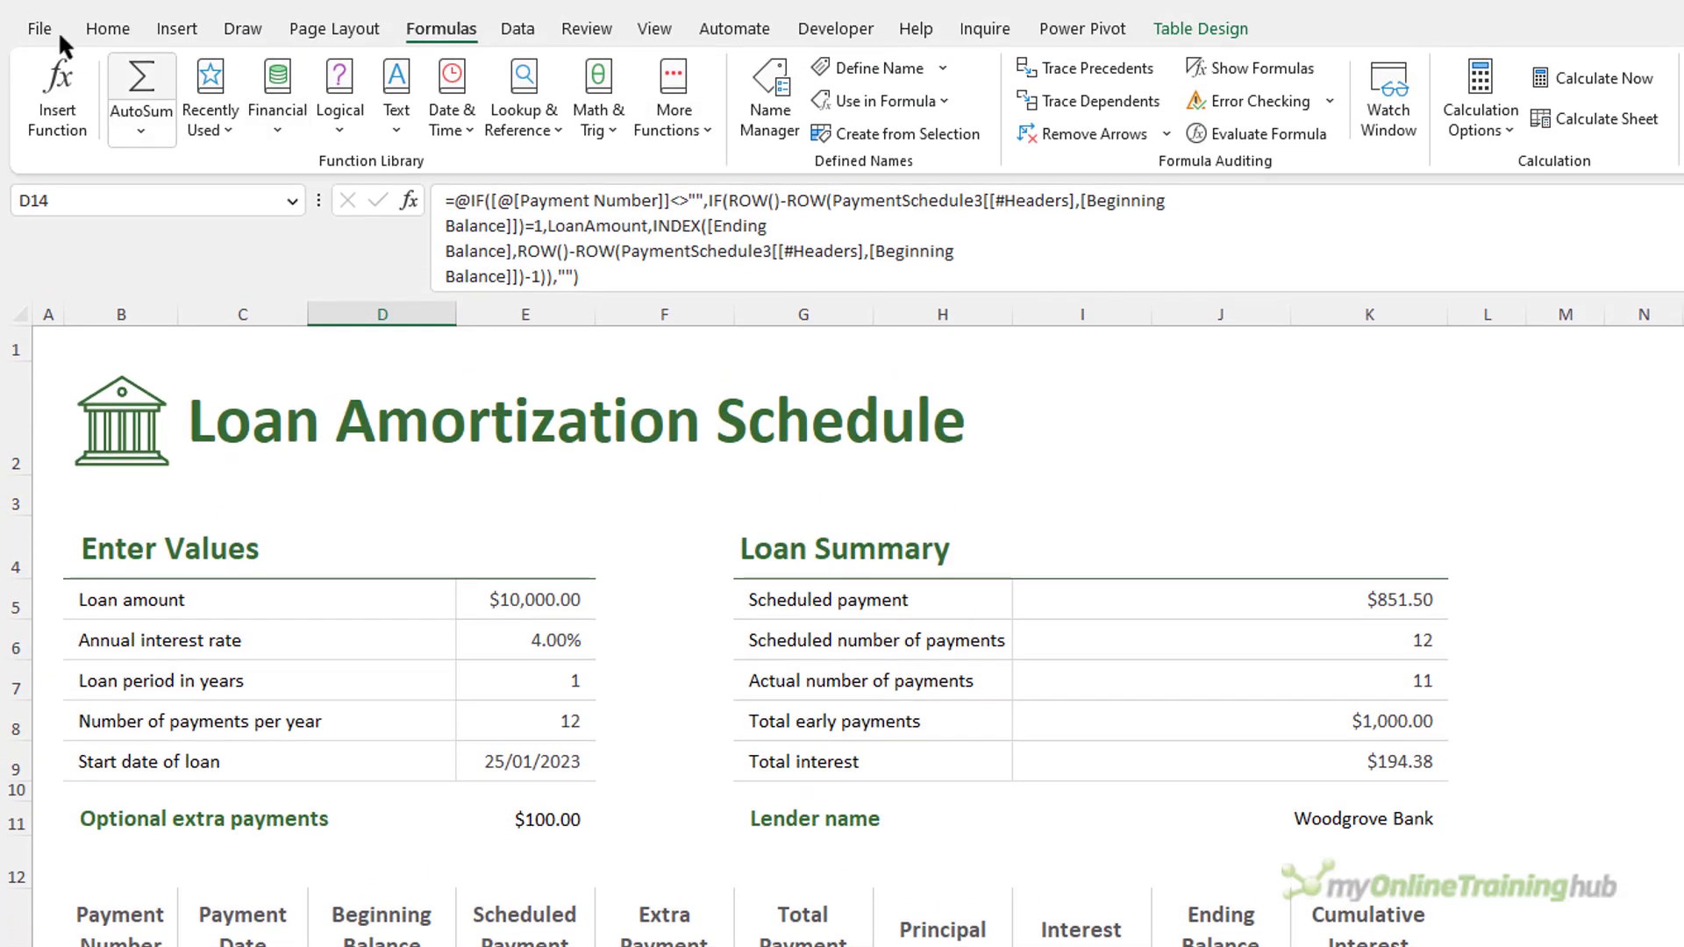
{"action": "left_click", "coordinate": [51, 30]}
{"action": "left_click", "coordinate": [84, 141]}
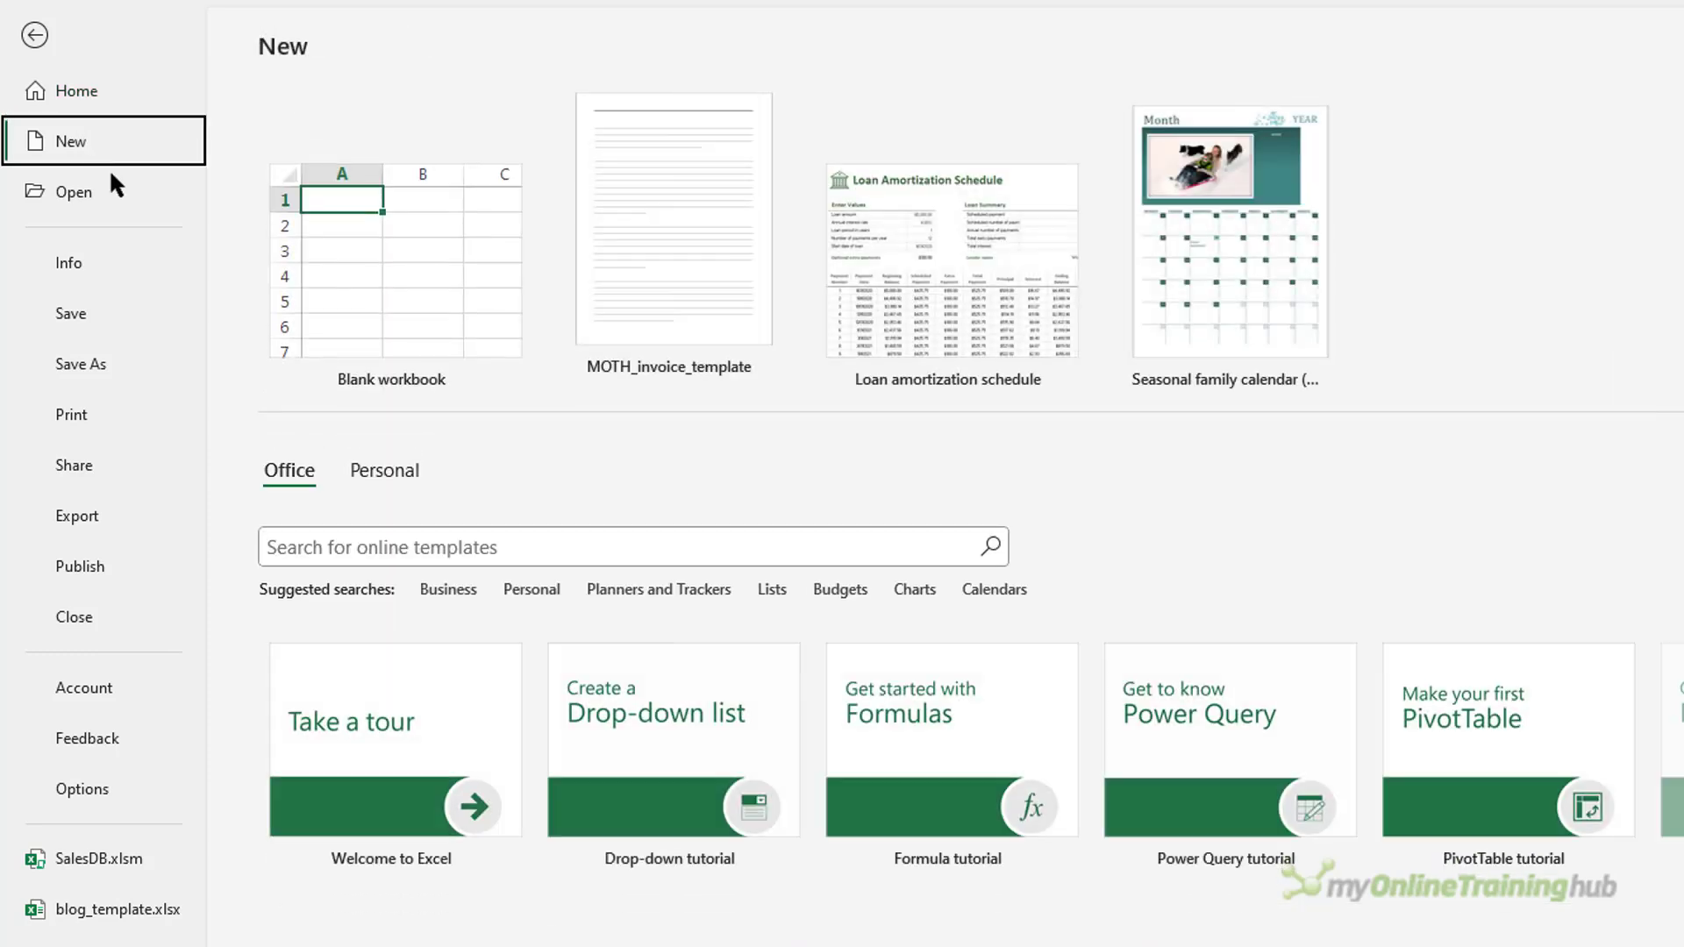
{"action": "left_click", "coordinate": [386, 474]}
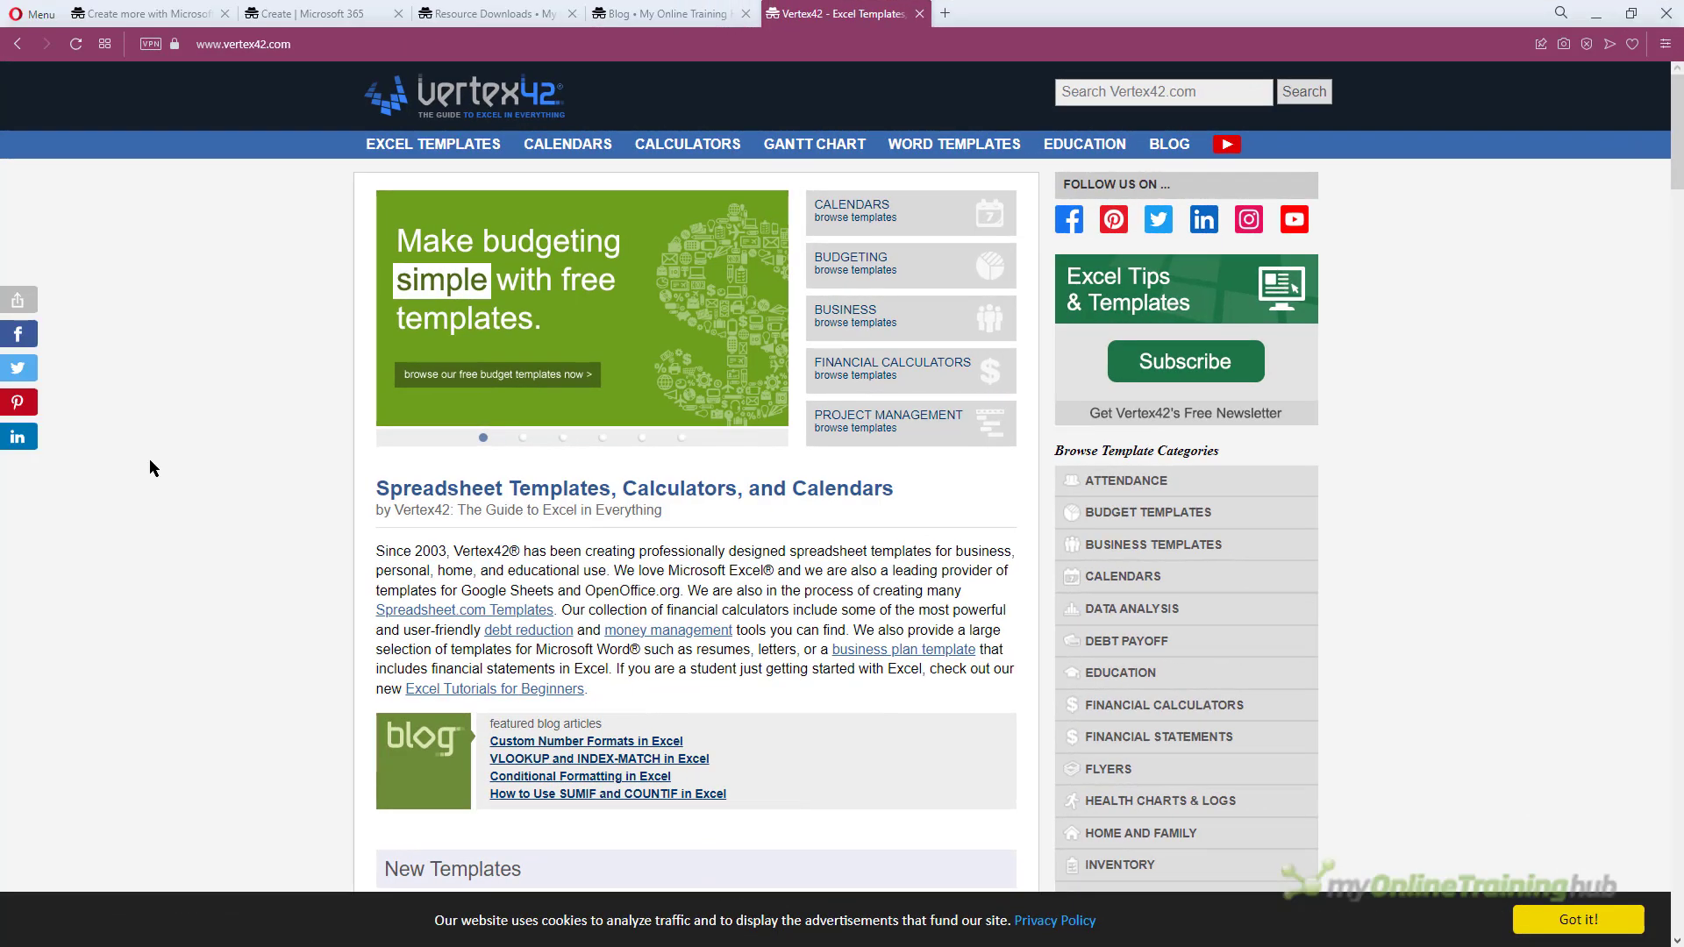
{"action": "scroll", "coordinate": [151, 469], "scroll_direction": "down", "scroll_amount": 5}
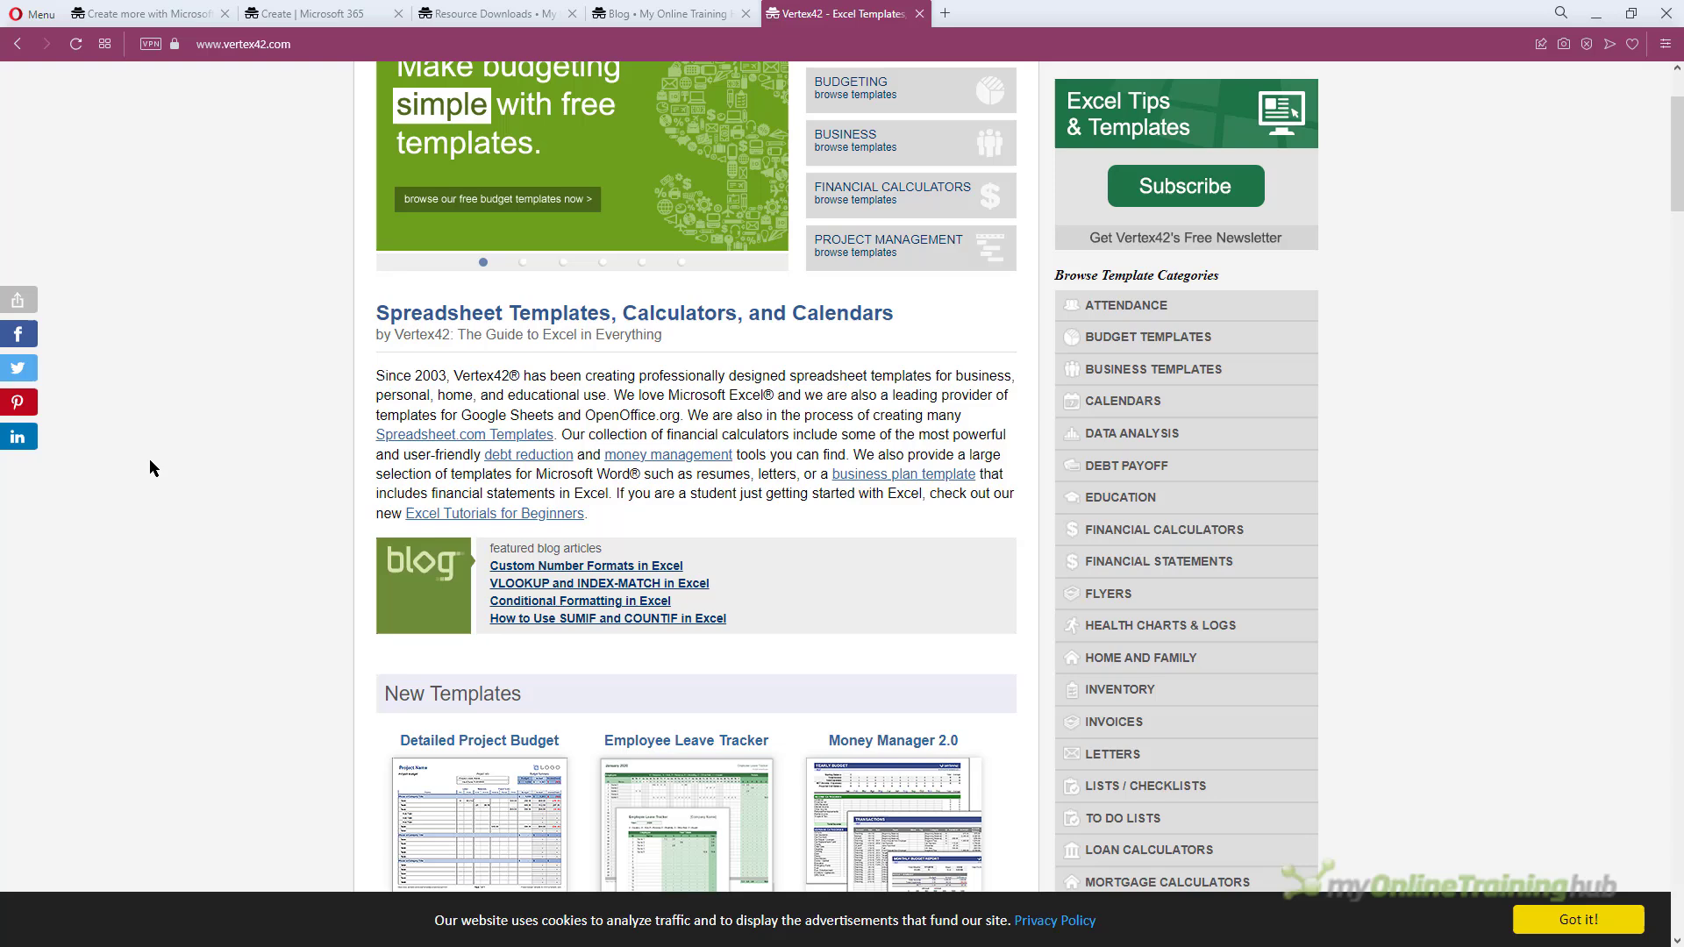
{"action": "scroll", "coordinate": [150, 463], "scroll_direction": "down", "scroll_amount": 3}
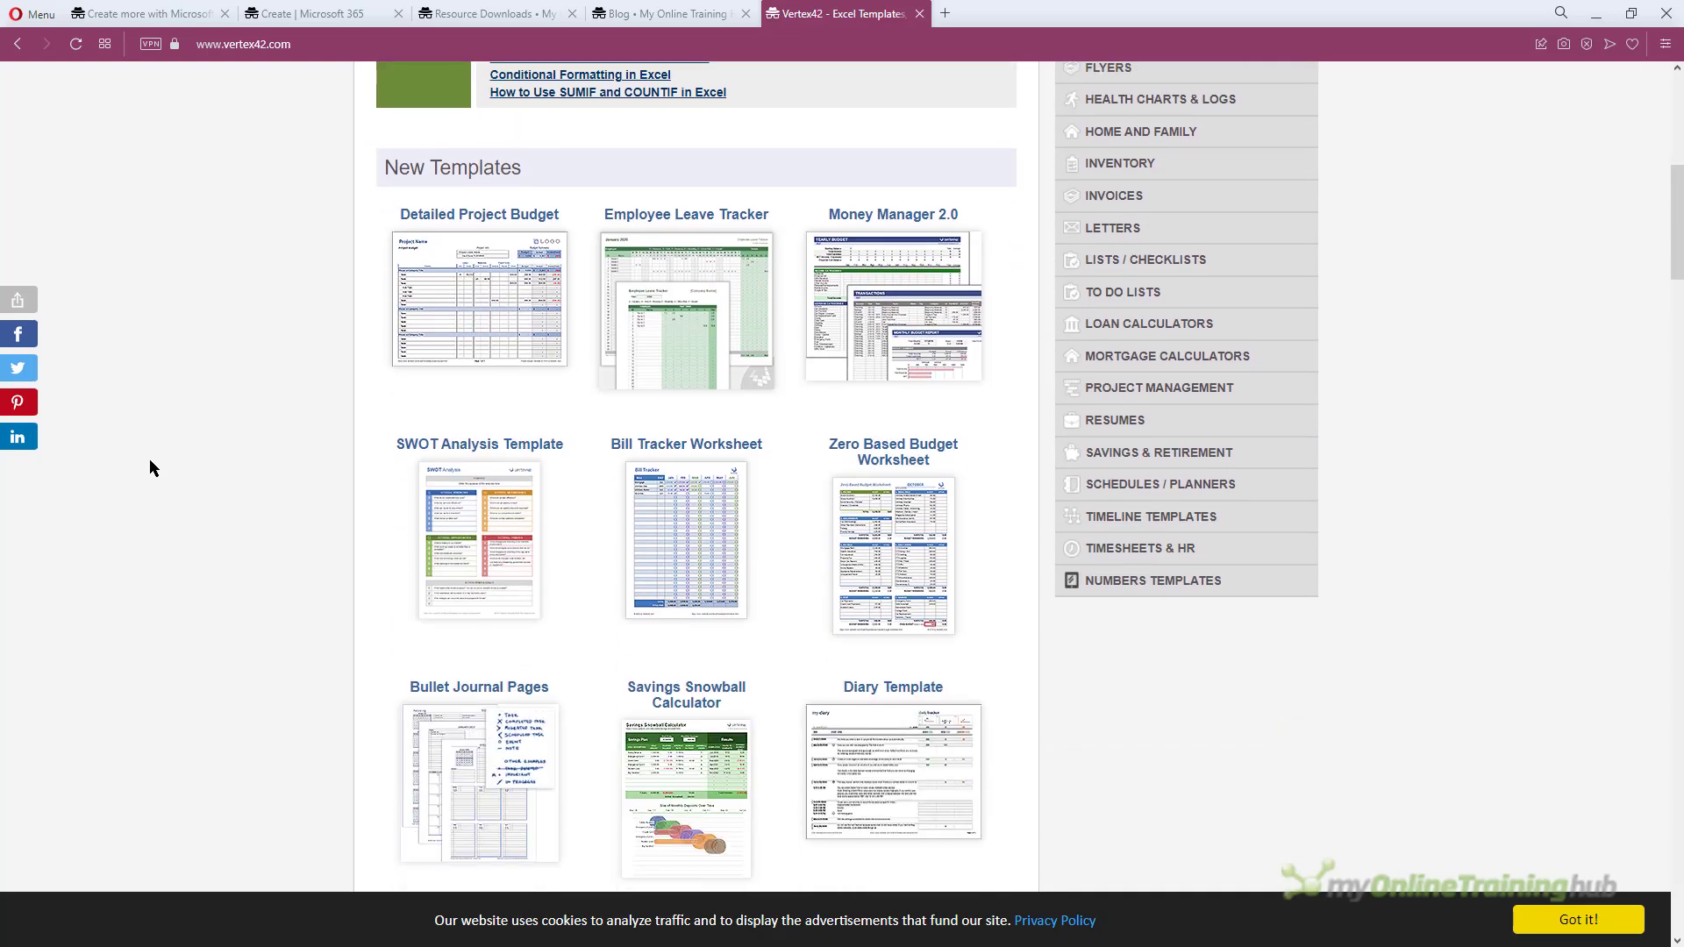
{"action": "scroll", "coordinate": [150, 462], "scroll_direction": "down", "scroll_amount": 2}
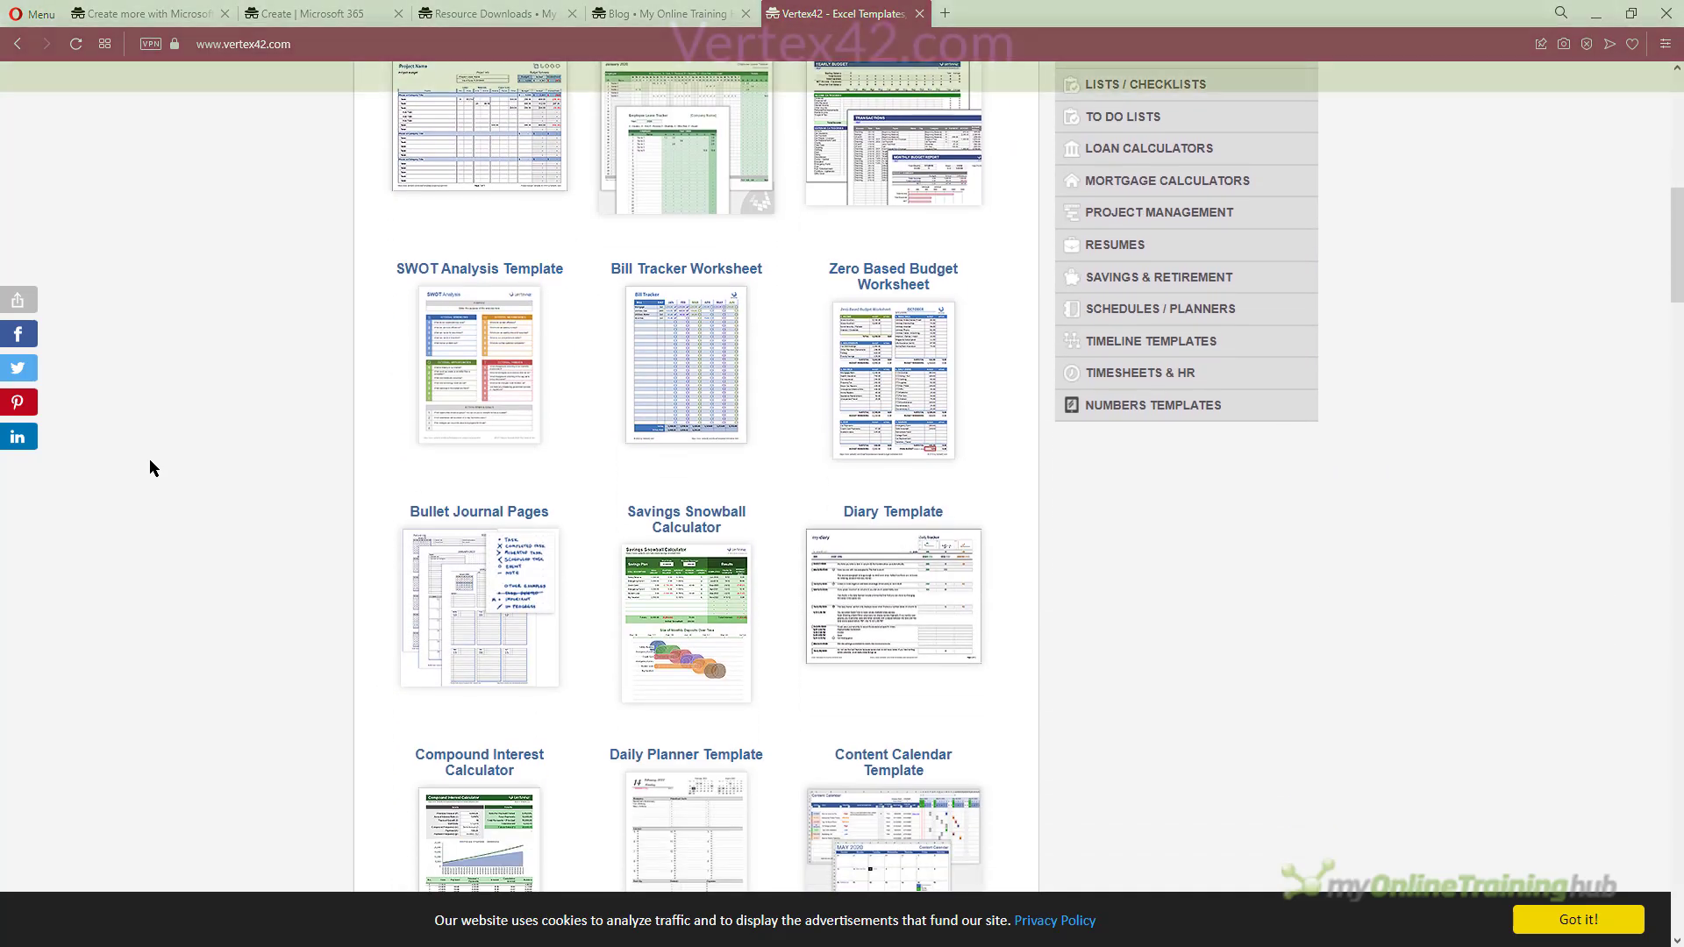
{"action": "scroll", "coordinate": [150, 462], "scroll_direction": "down", "scroll_amount": 5}
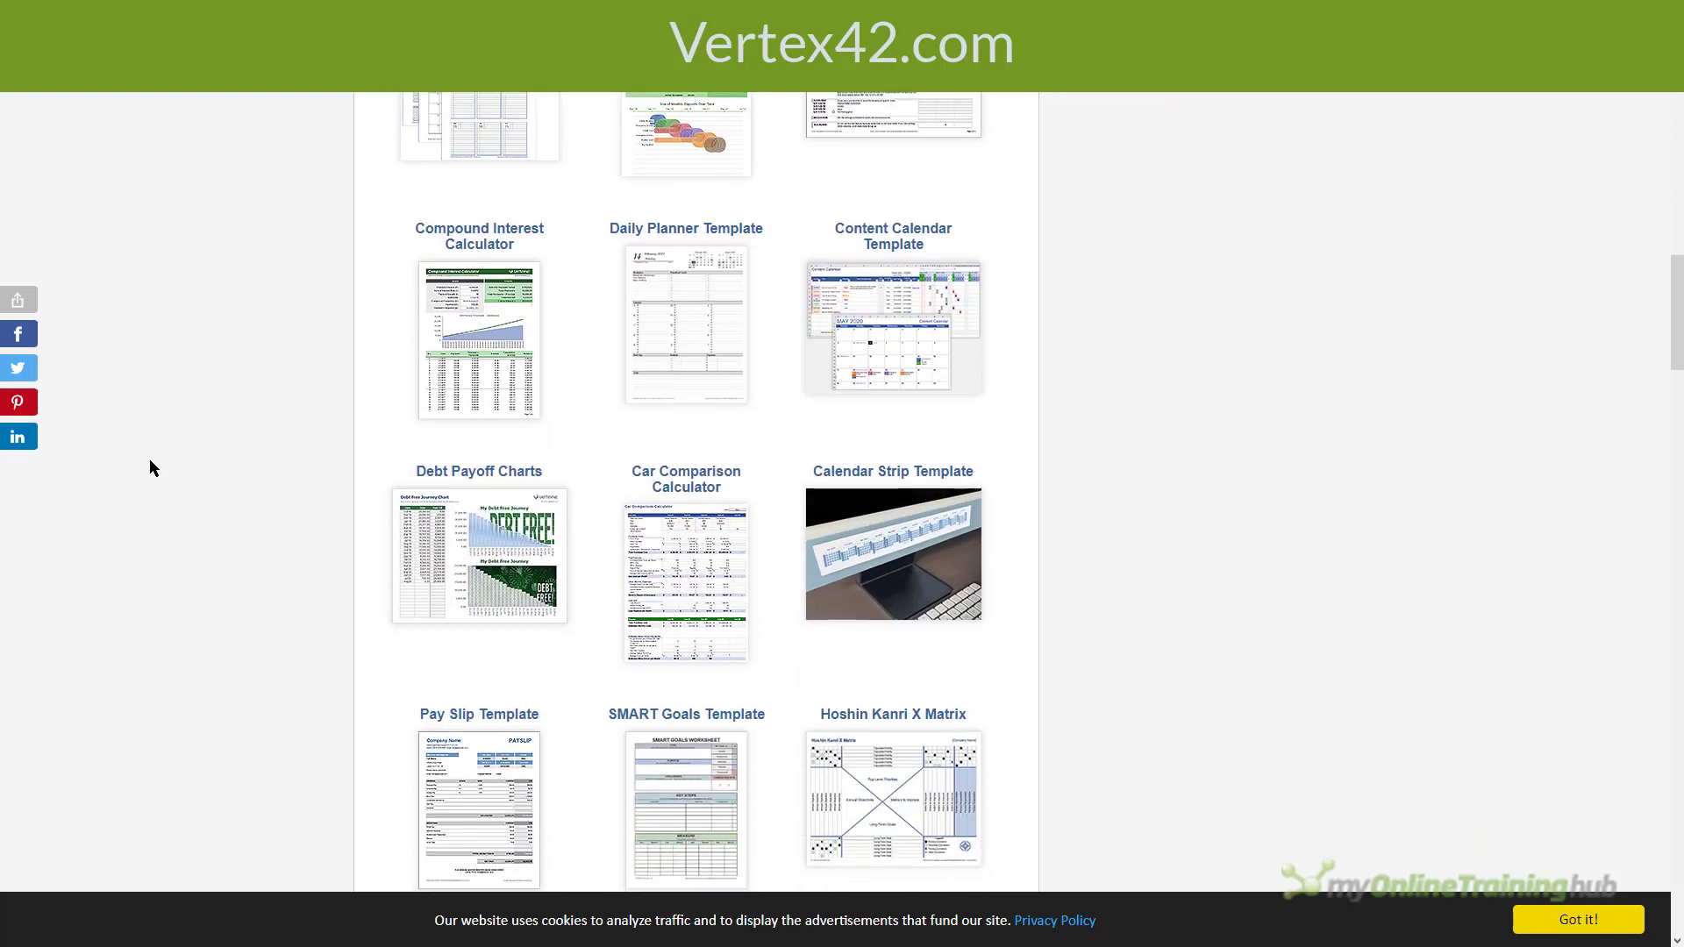
{"action": "scroll", "coordinate": [149, 459], "scroll_direction": "up", "scroll_amount": 4}
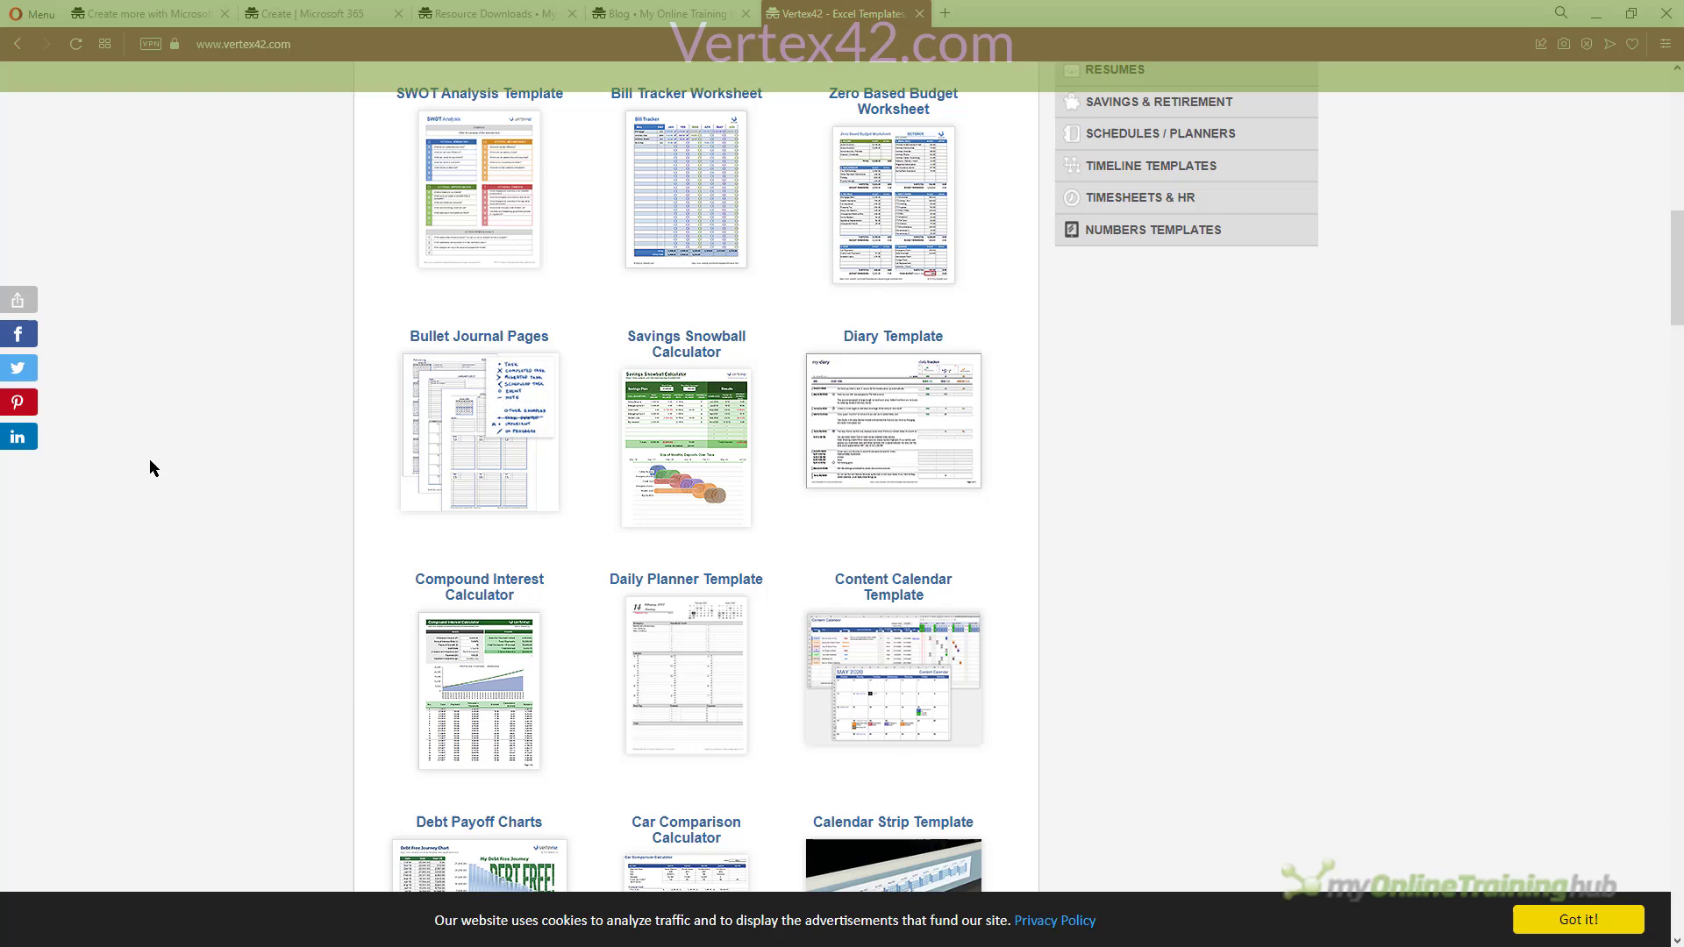
{"action": "scroll", "coordinate": [210, 444], "scroll_direction": "up", "scroll_amount": 5}
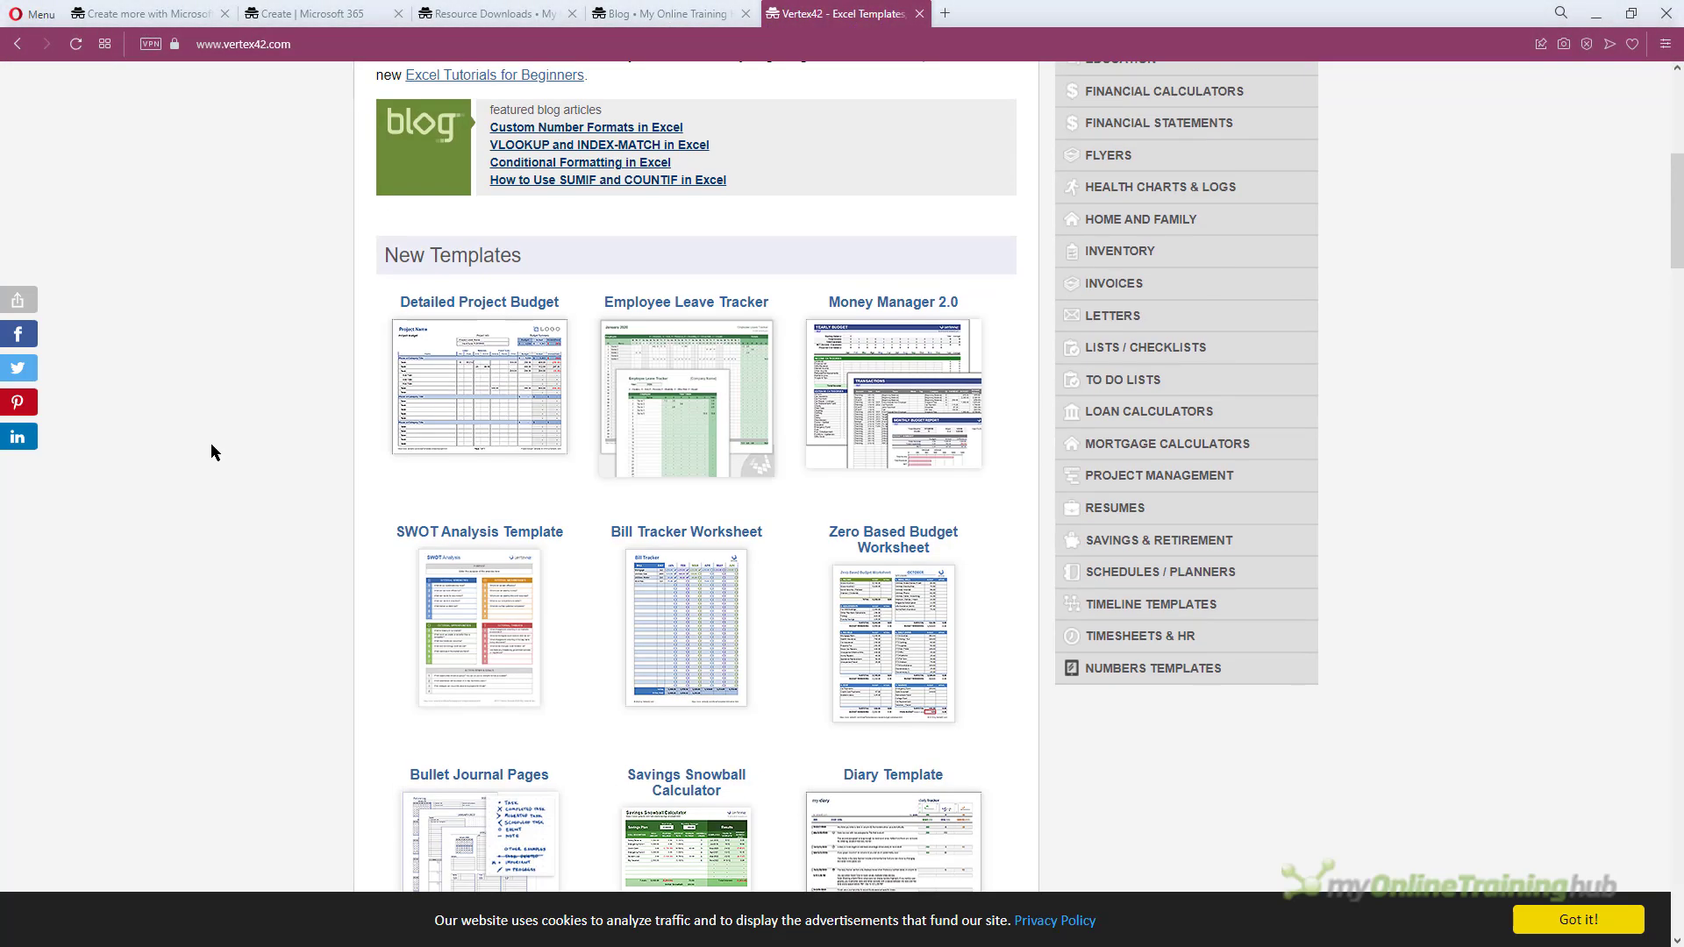
{"action": "scroll", "coordinate": [210, 444], "scroll_direction": "up", "scroll_amount": 4}
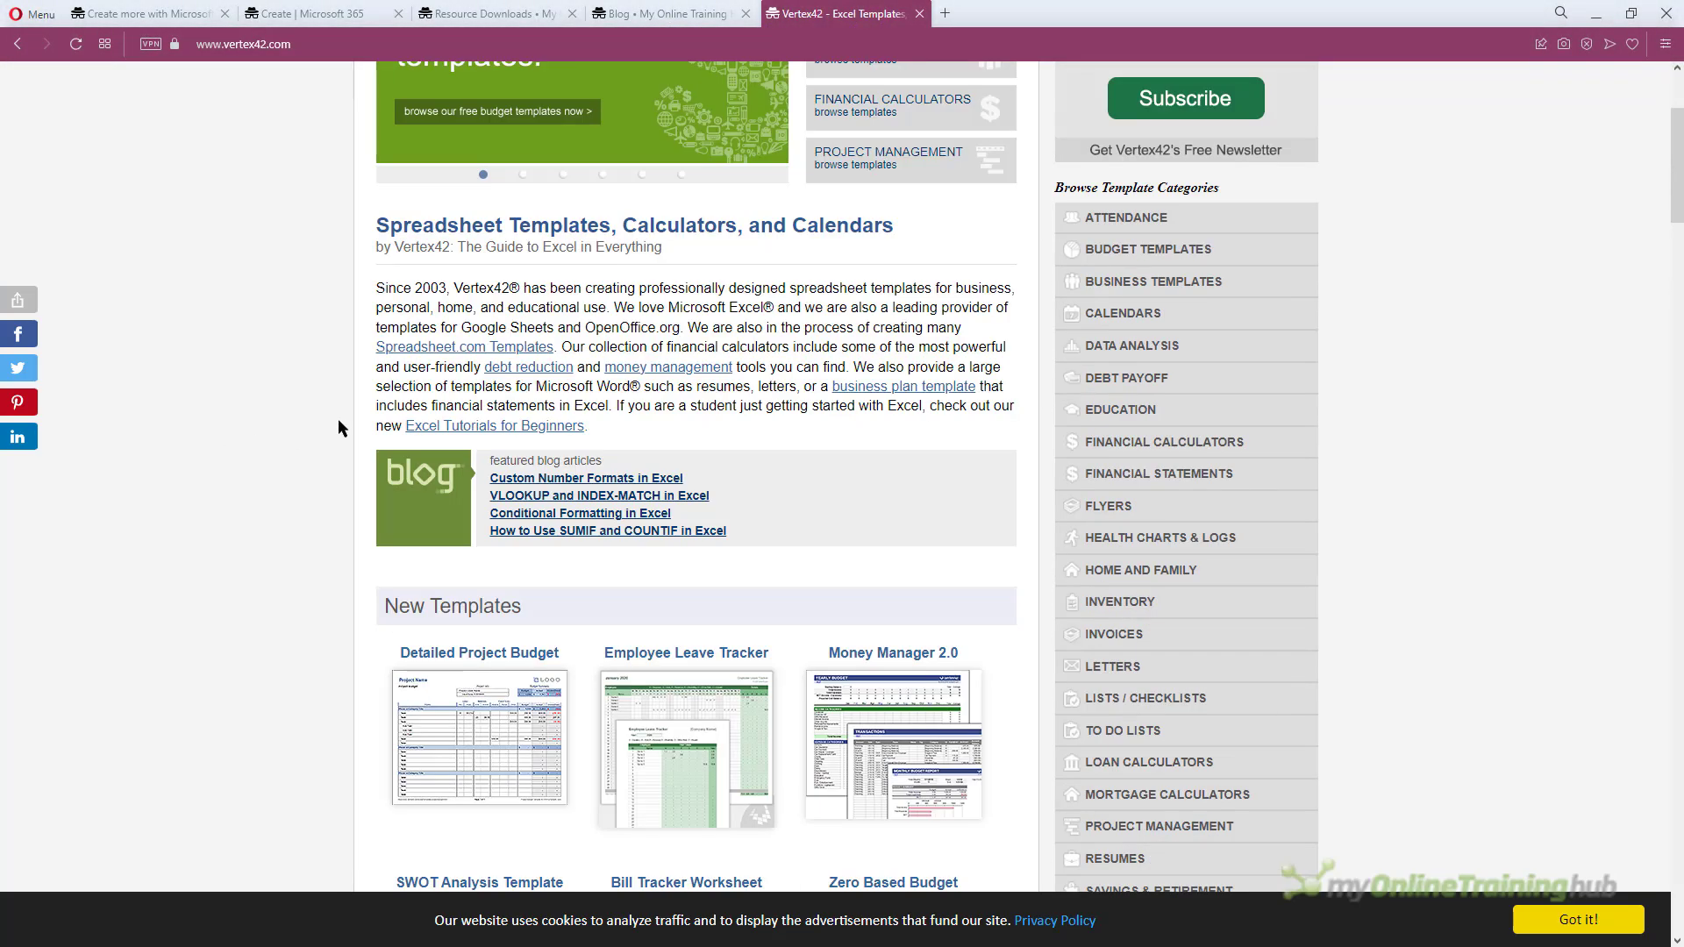
{"action": "scroll", "coordinate": [1677, 175], "scroll_direction": "down", "scroll_amount": 1}
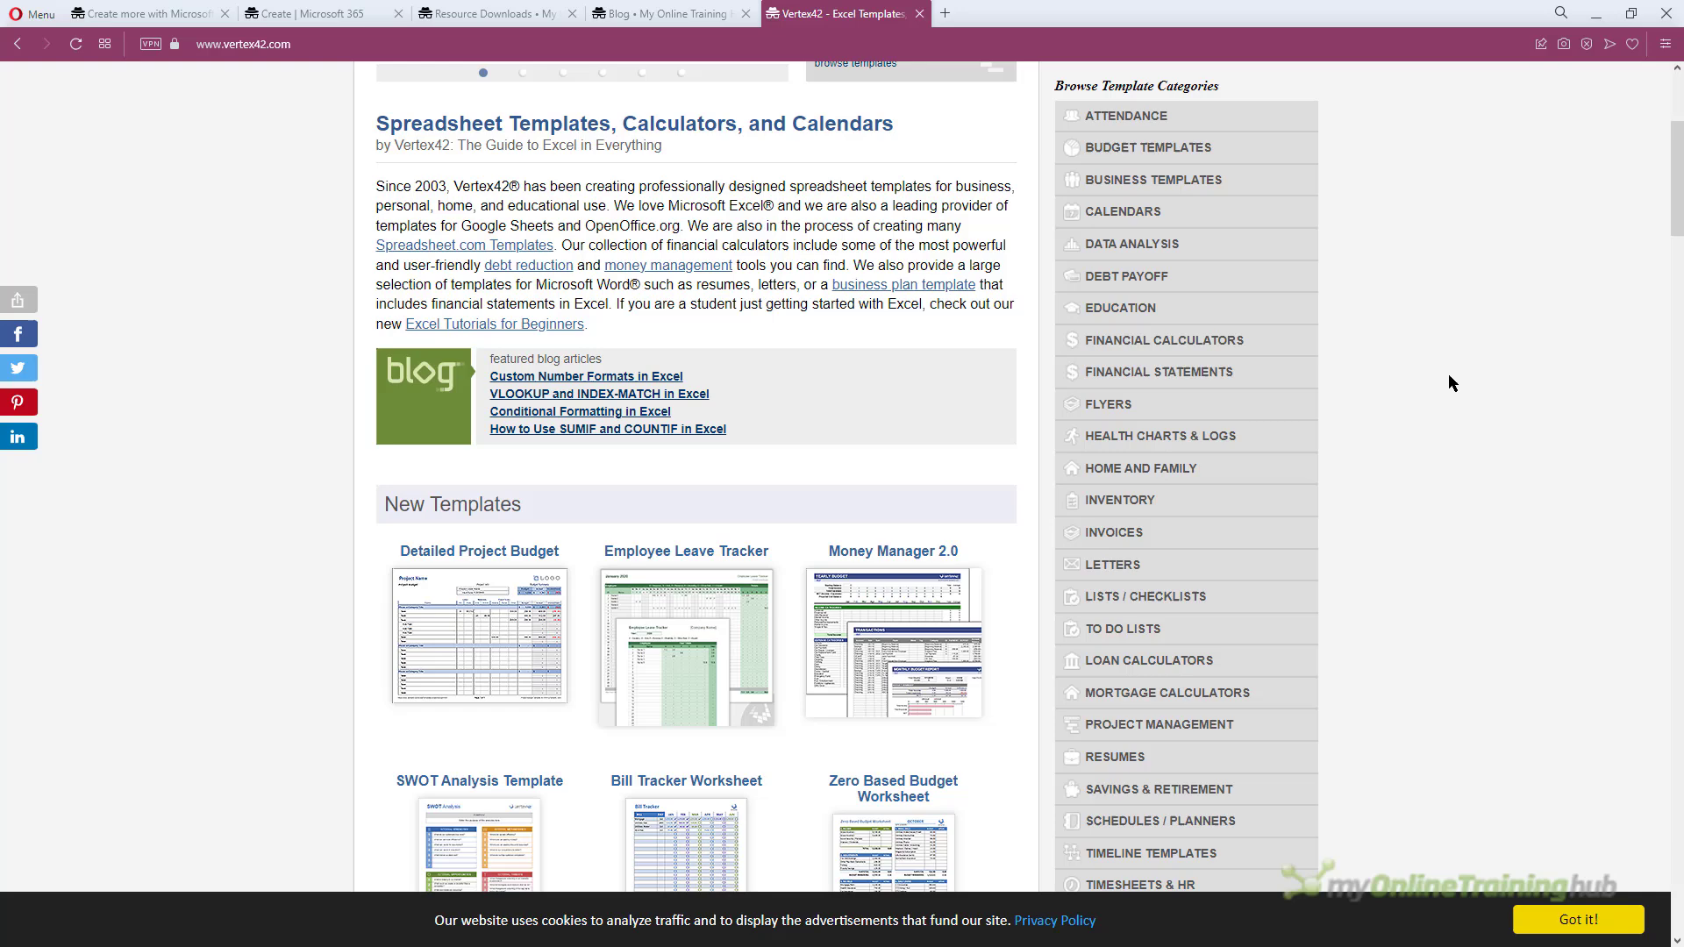
- View the Excel Workbooks Resource Downloads page, then the My Online Training Hub Blog
{"action": "left_click", "coordinate": [481, 11]}
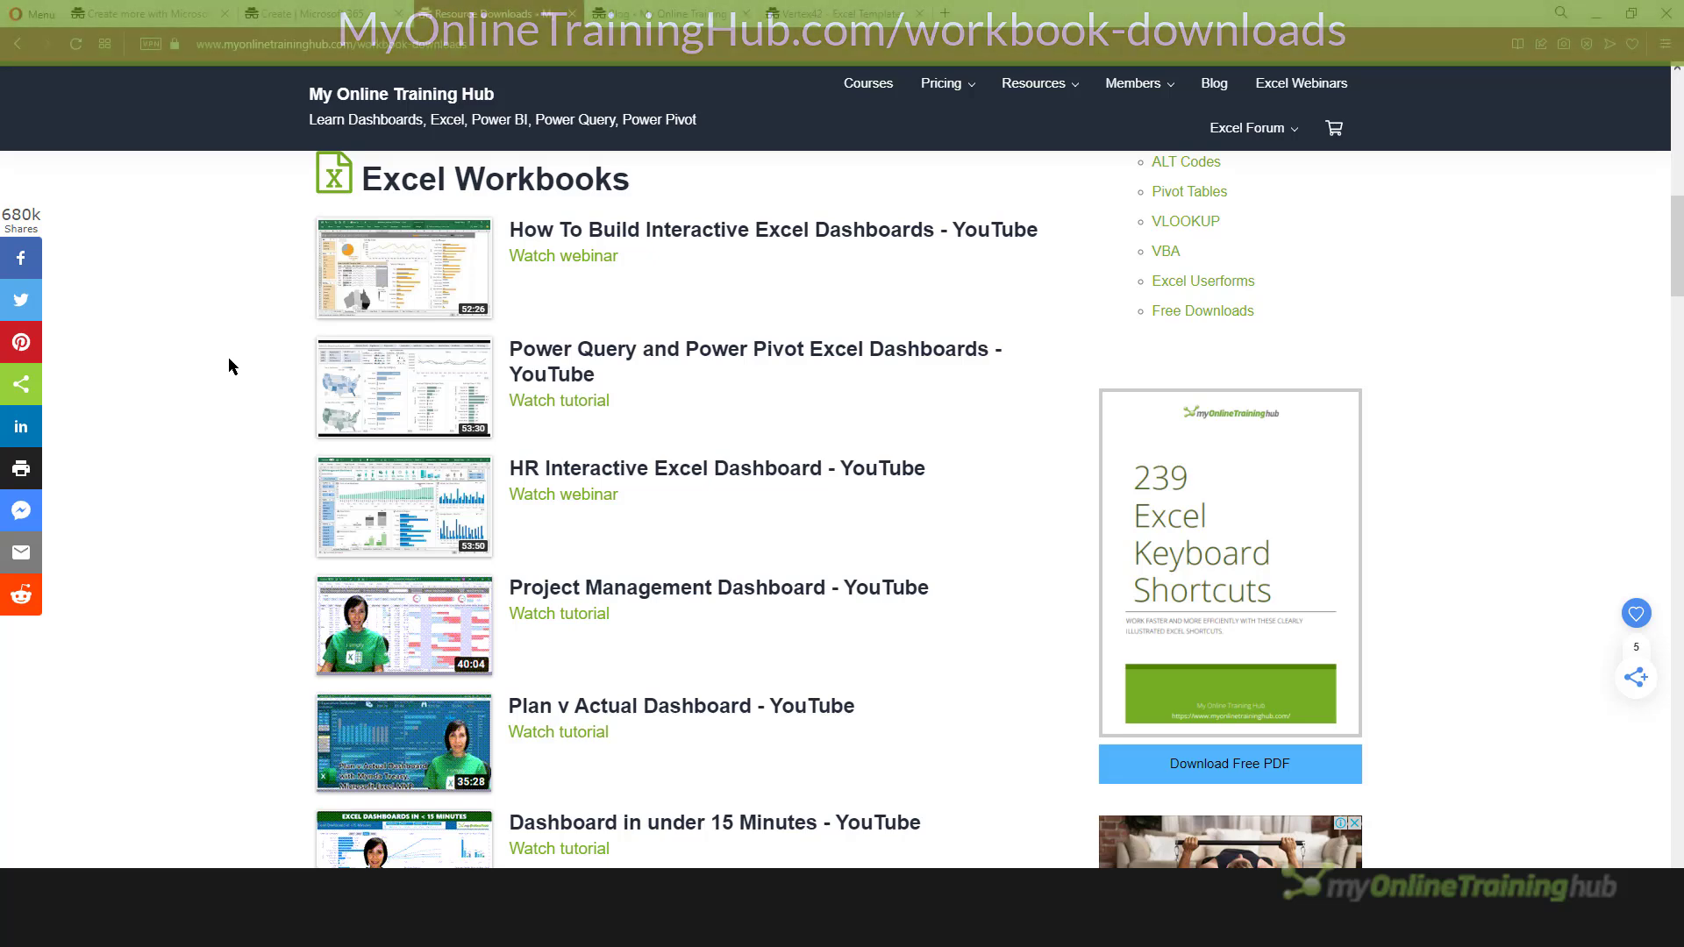
{"action": "left_click", "coordinate": [618, 21]}
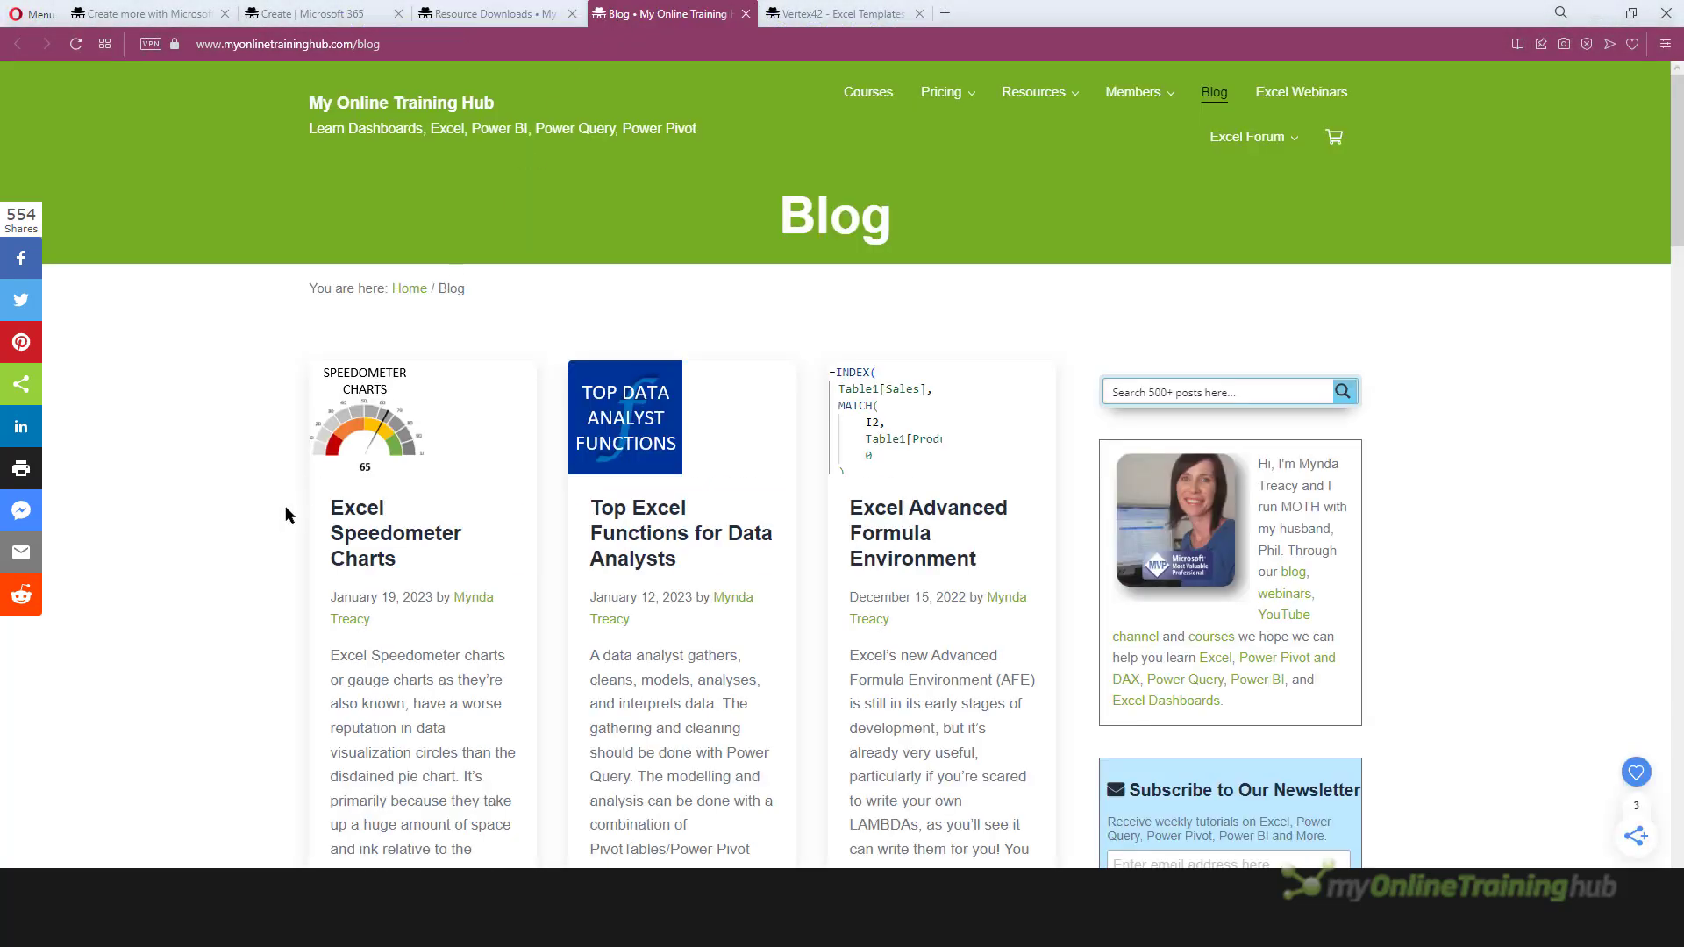